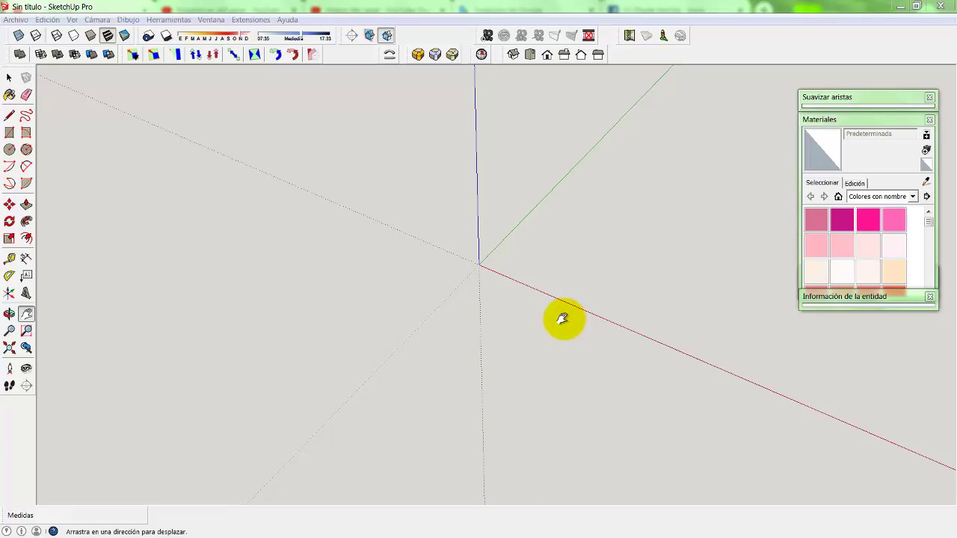
- Draw a 10 by 10 mm square starting at the axes origin
click(545, 272)
drag(439, 387, 393, 404)
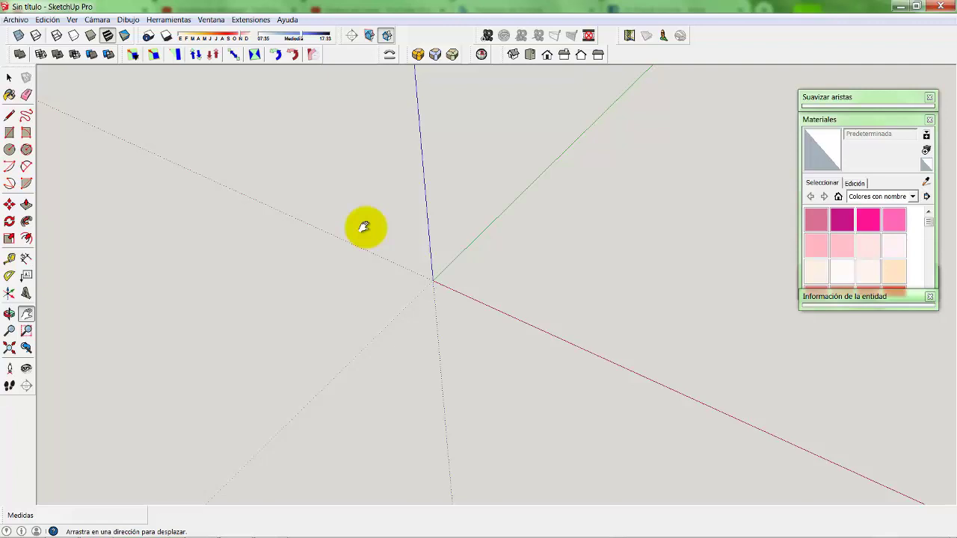
click(11, 149)
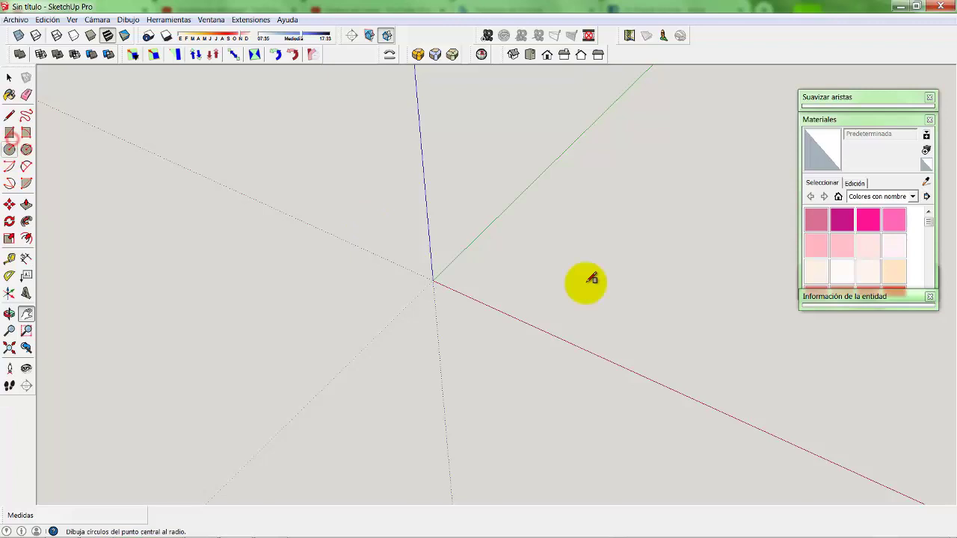
key(r)
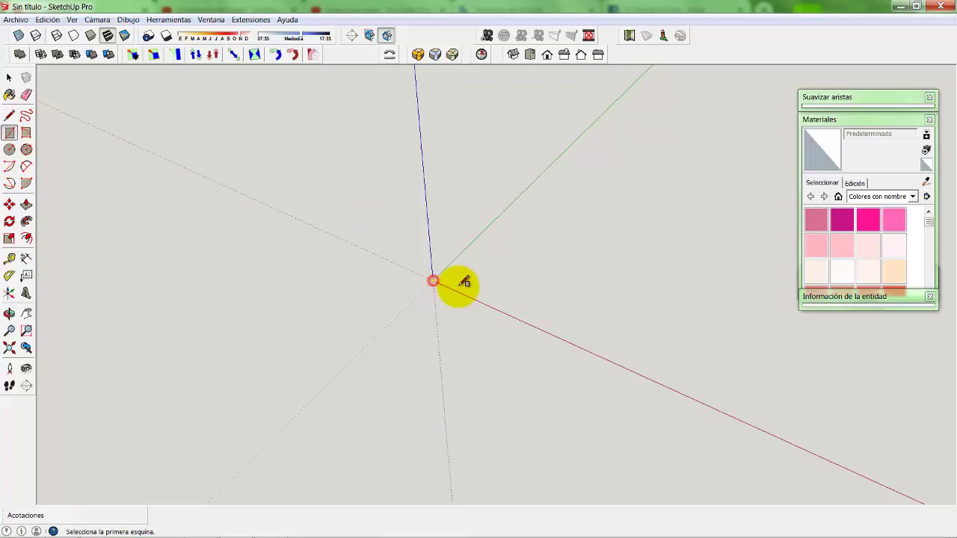
click(459, 286)
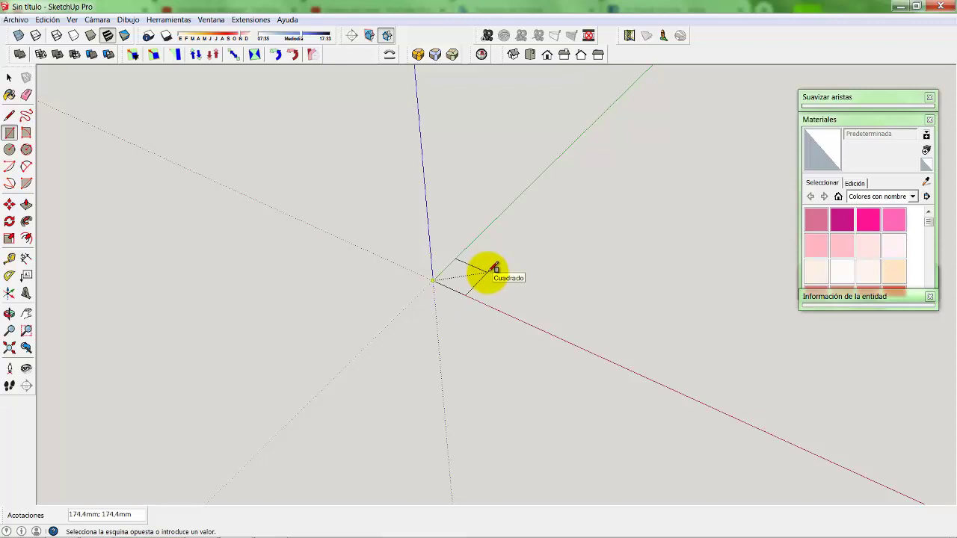
text(10;)
text(10)
key(Return)
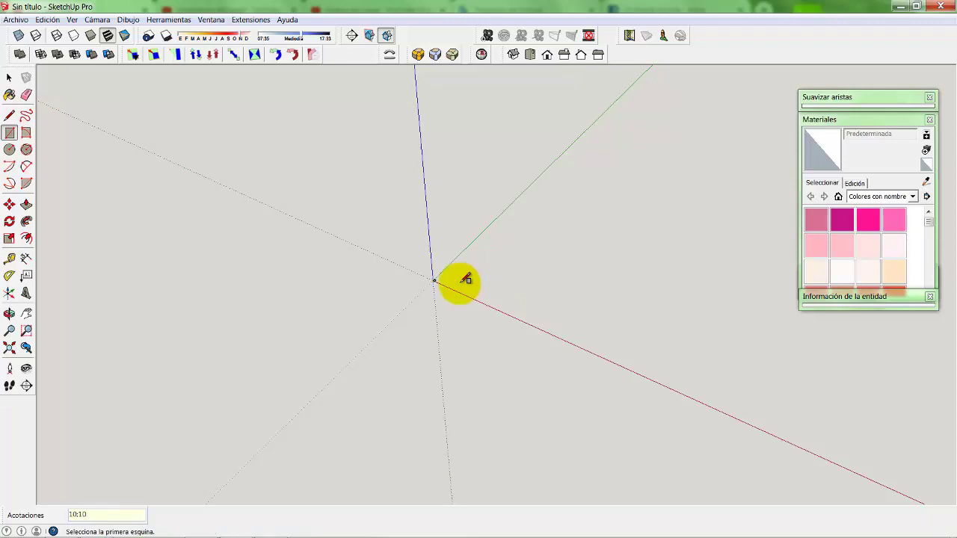
- Push/pull the square up 2 mm into a thin slab
scroll(422, 282, up, 1)
scroll(422, 282, up, 2)
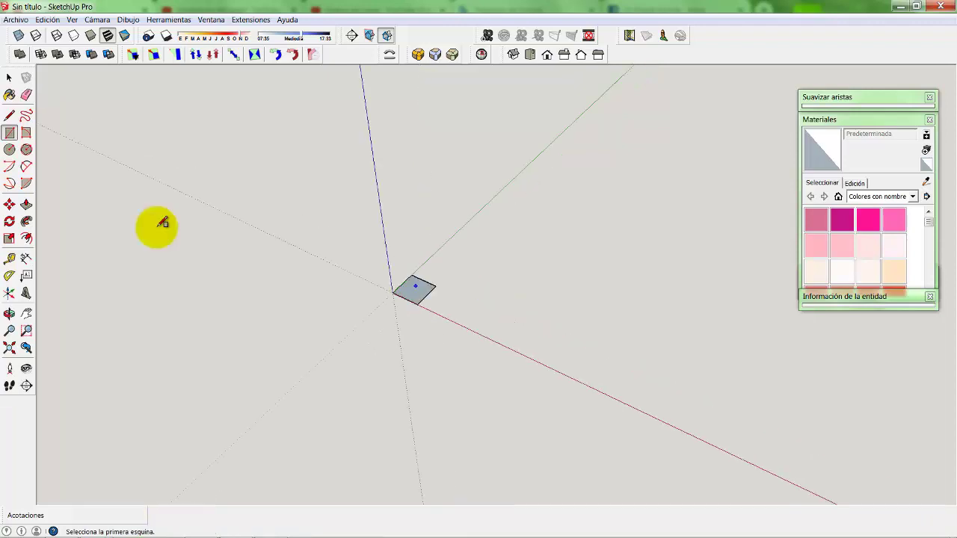
scroll(334, 292, up, 3)
key(p)
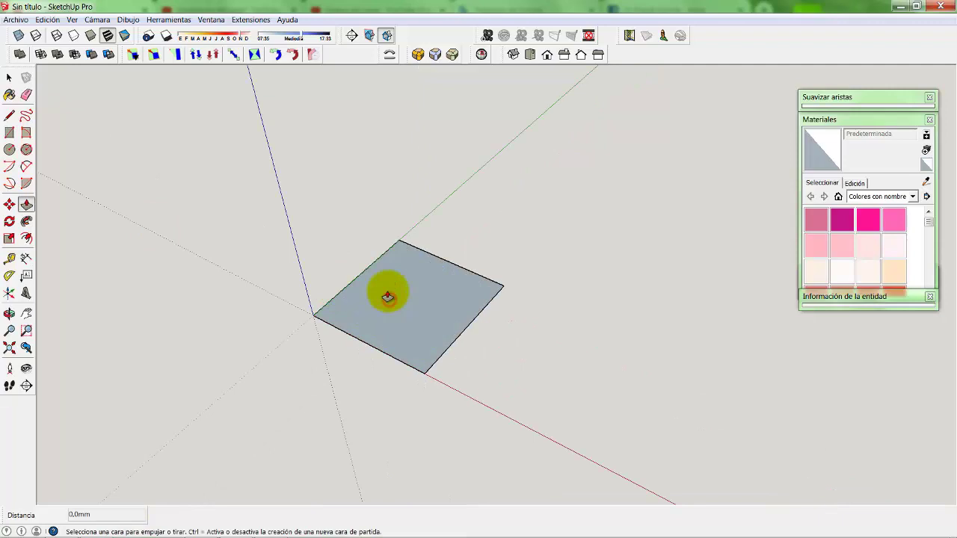
click(388, 297)
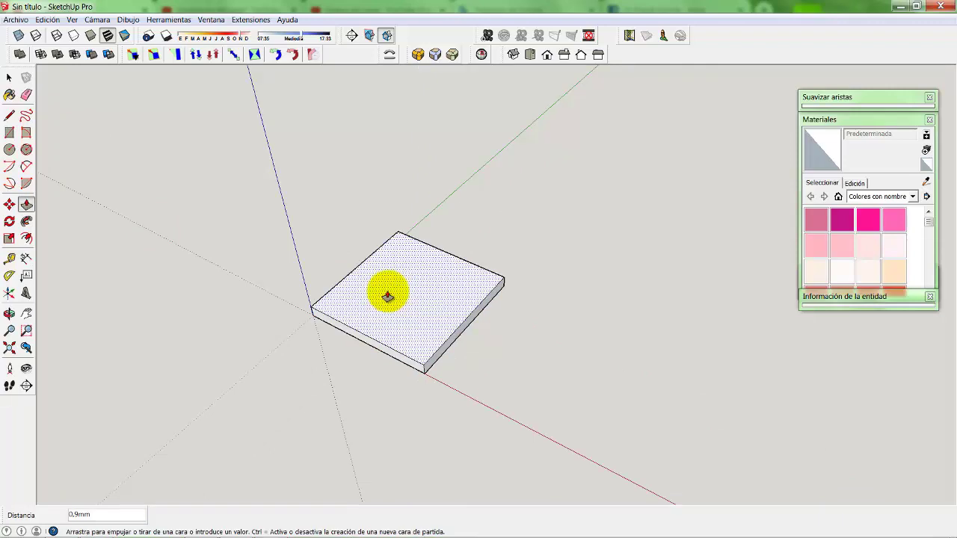
text(2)
key(Return)
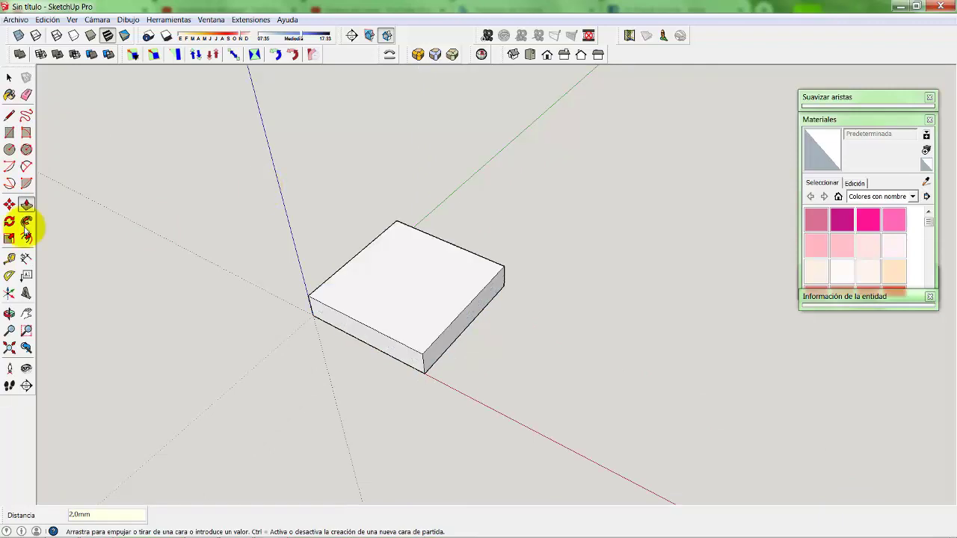
click(25, 224)
click(9, 95)
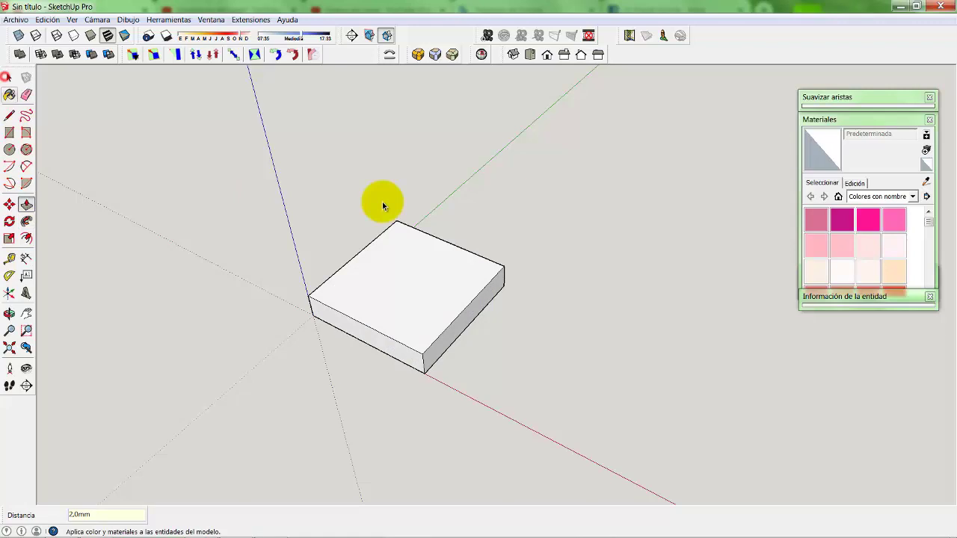
key(space)
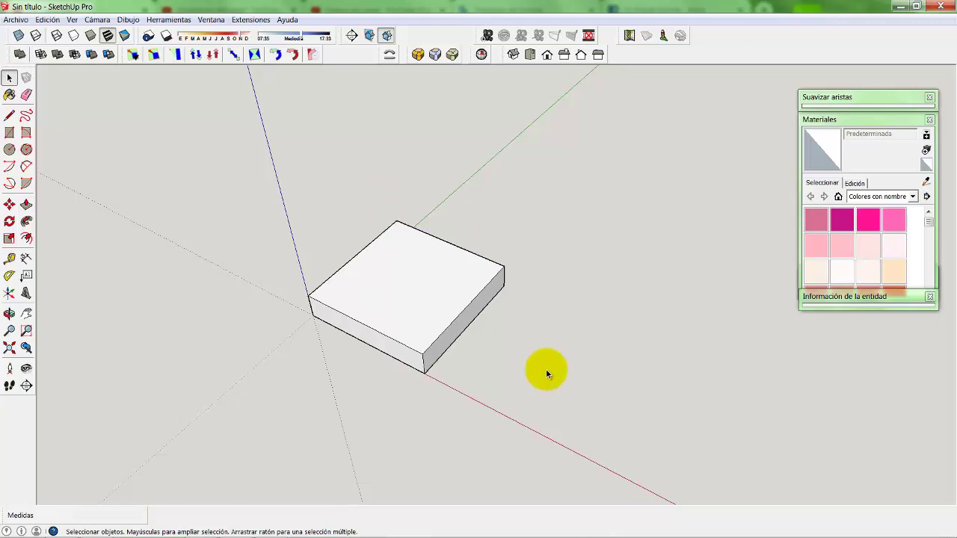
- Dimension the slab's front edge as 10,0mm
click(26, 259)
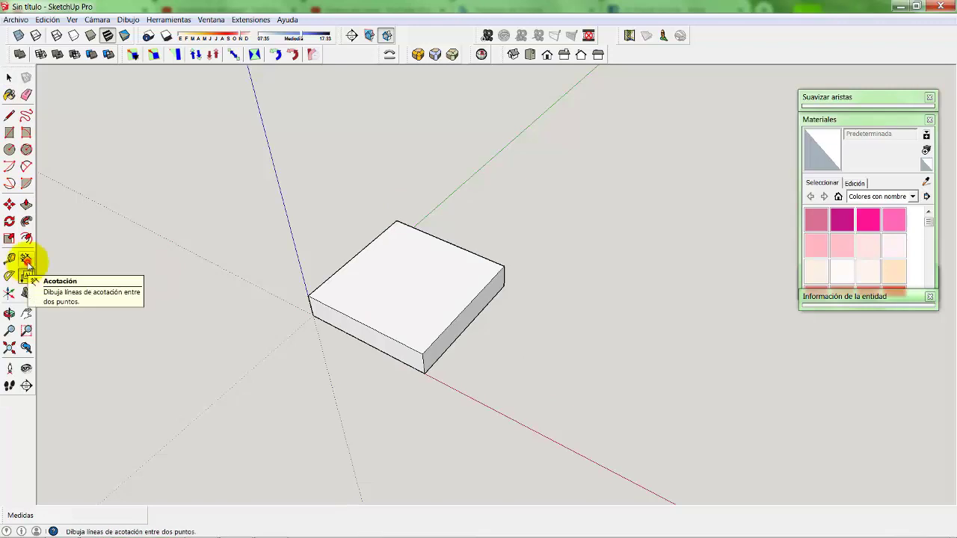
click(310, 299)
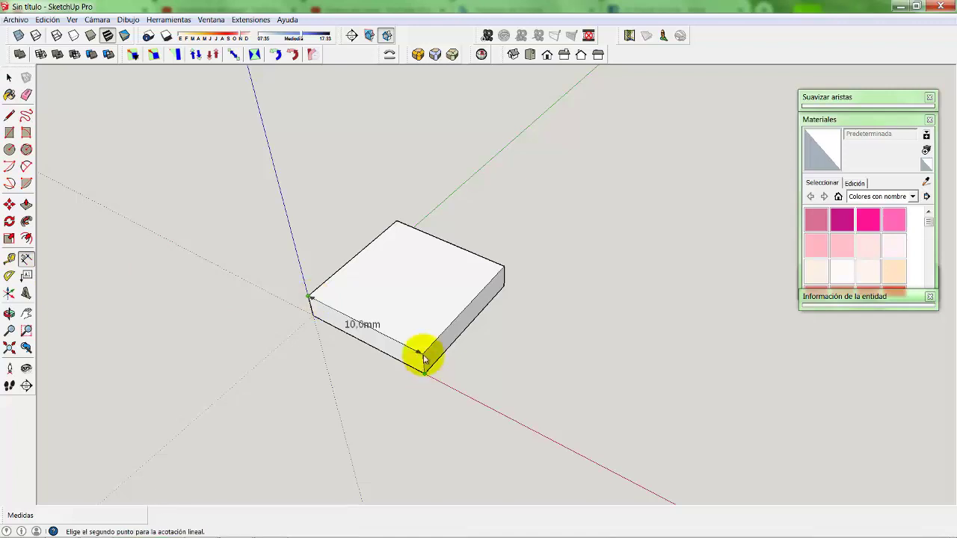
click(423, 355)
click(348, 407)
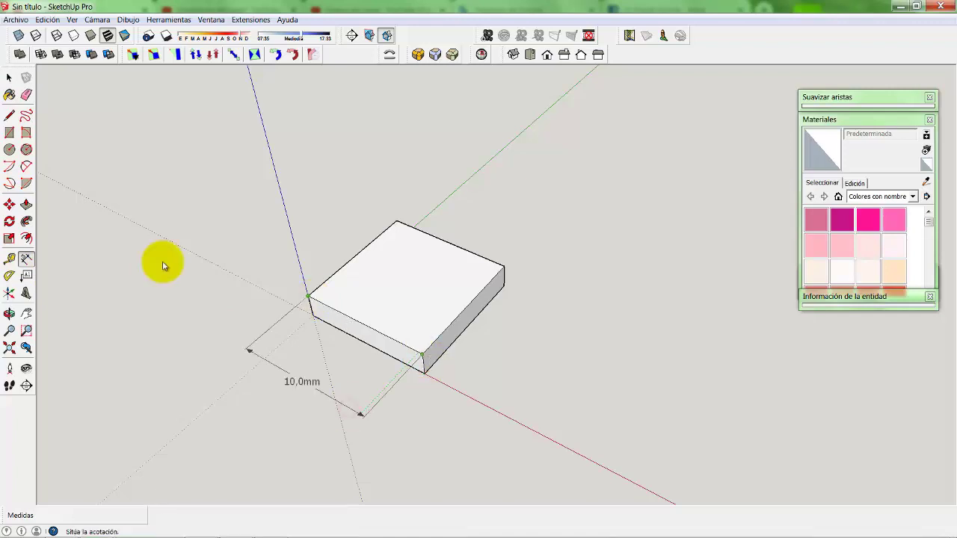
- Offset the slab's top face outline 1 mm inward
click(14, 240)
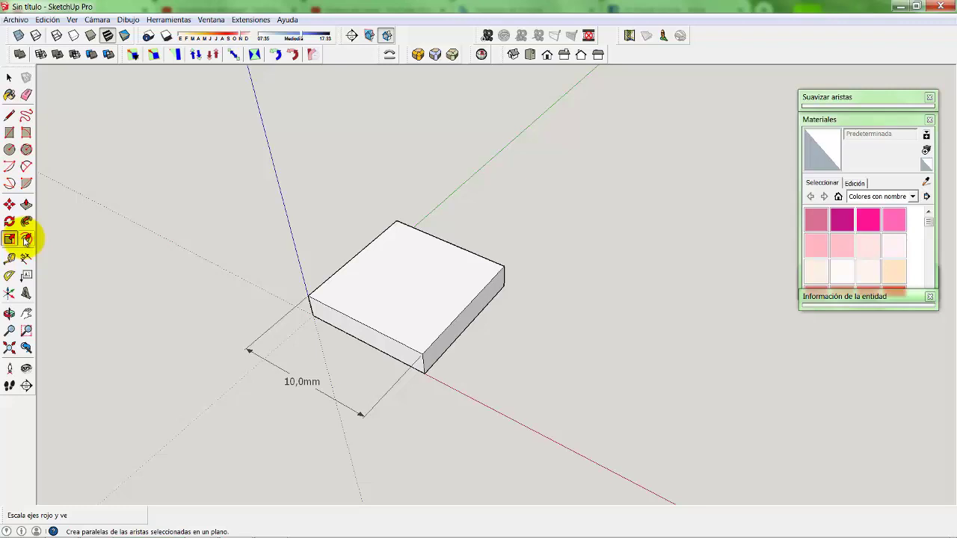
key(f)
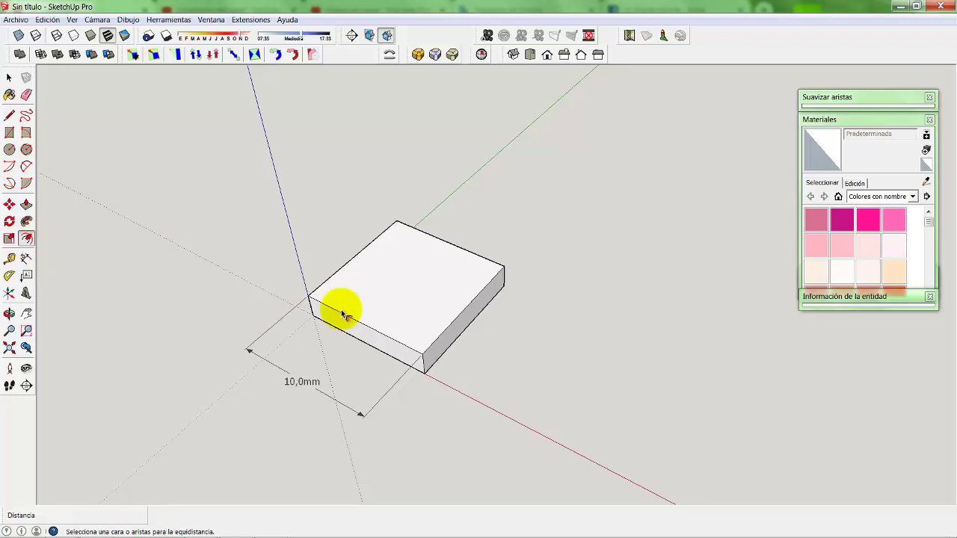
click(341, 312)
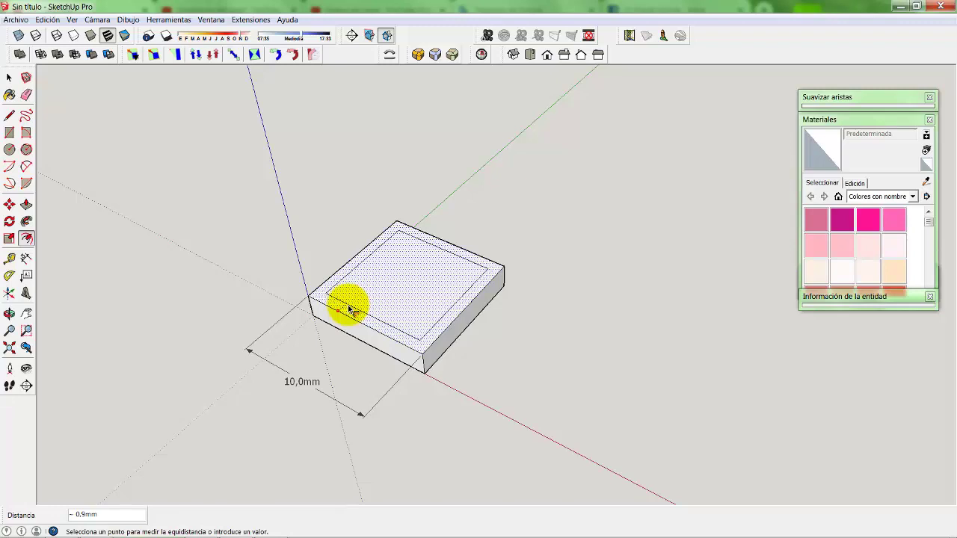
text(1)
key(Return)
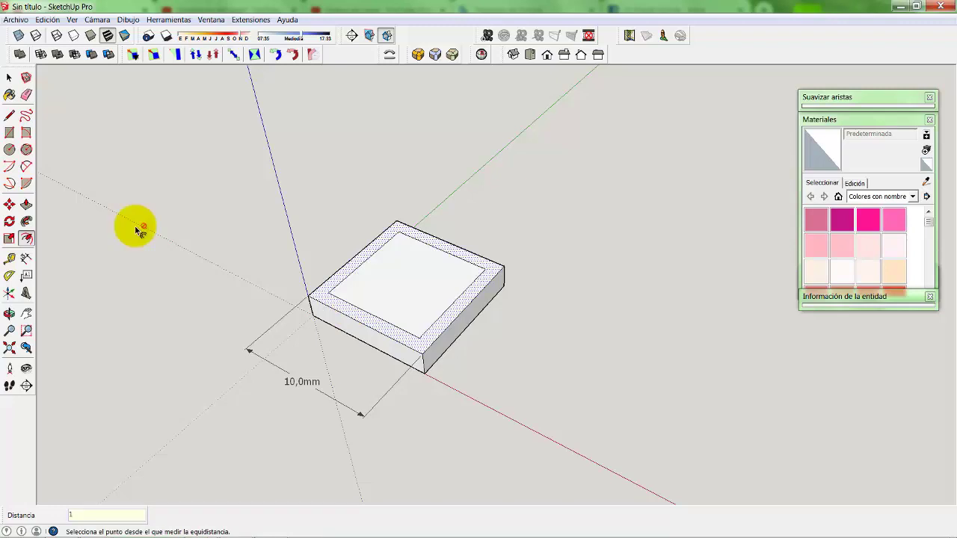
click(9, 78)
click(26, 277)
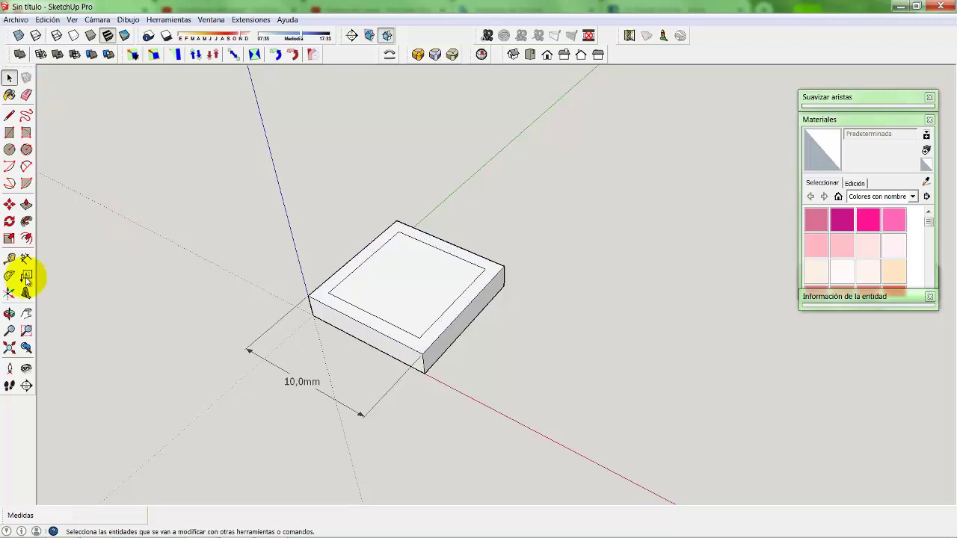
click(349, 299)
- Pull the 1 mm outer rim face up 10 mm to form hollow box walls
key(p)
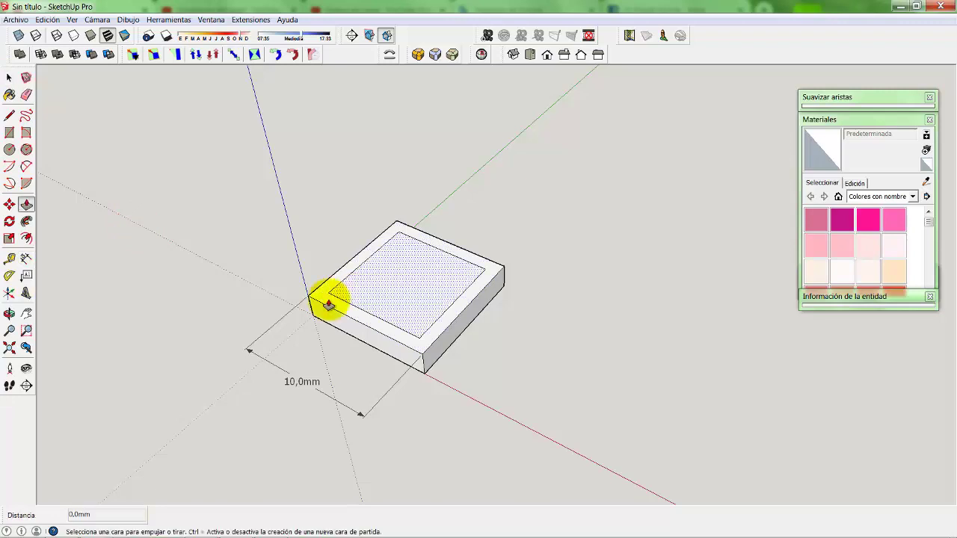
click(328, 305)
drag(317, 257, 313, 239)
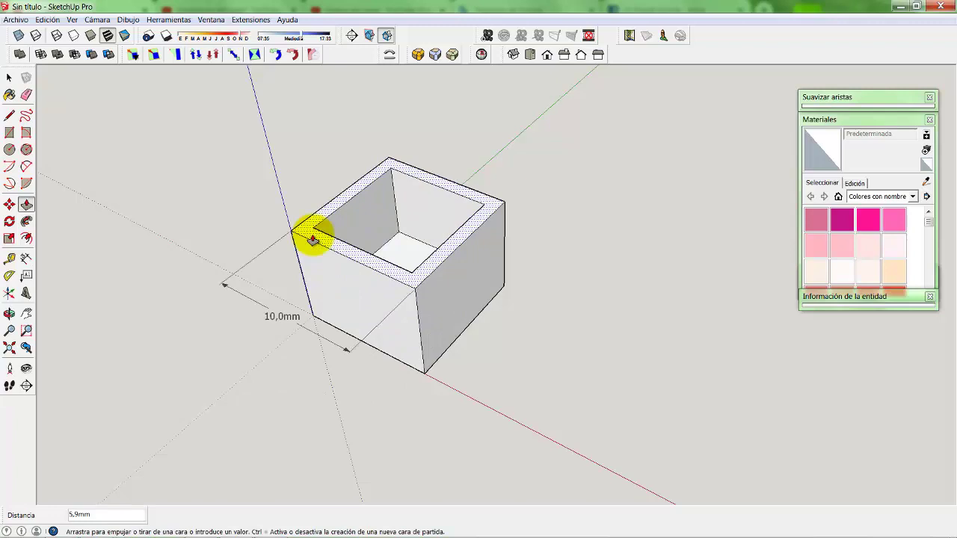
text(10)
key(Return)
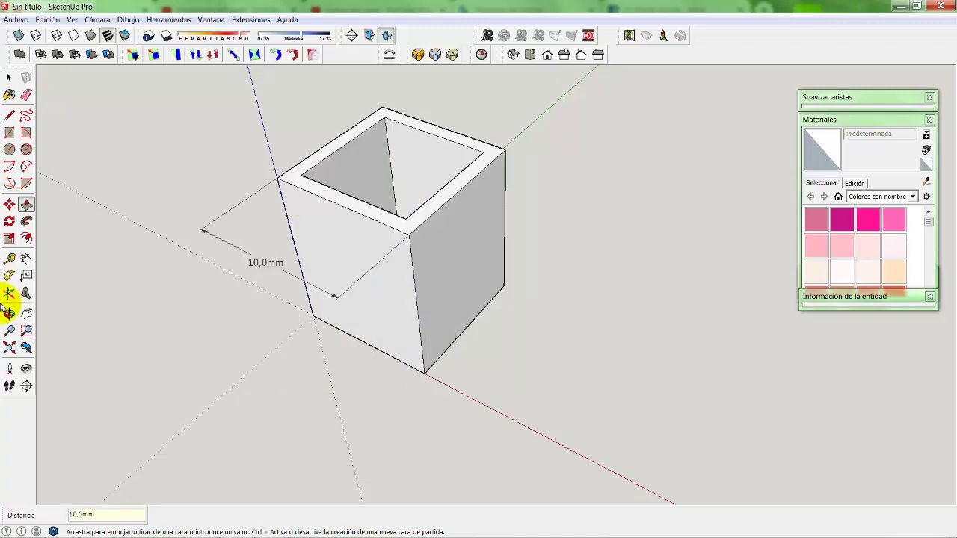
- Dimension the box's total height from top to bottom corner as 12,0mm
key(o)
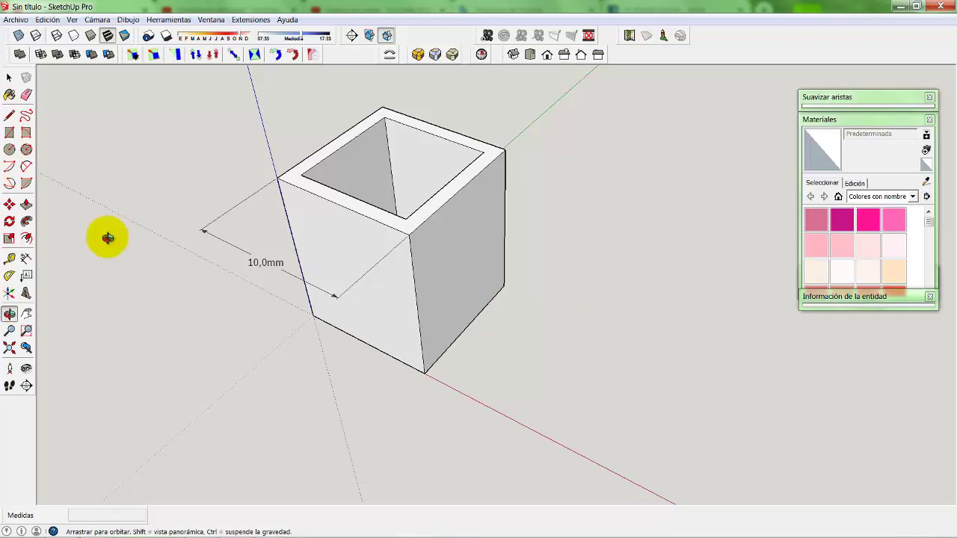
key(d)
click(408, 236)
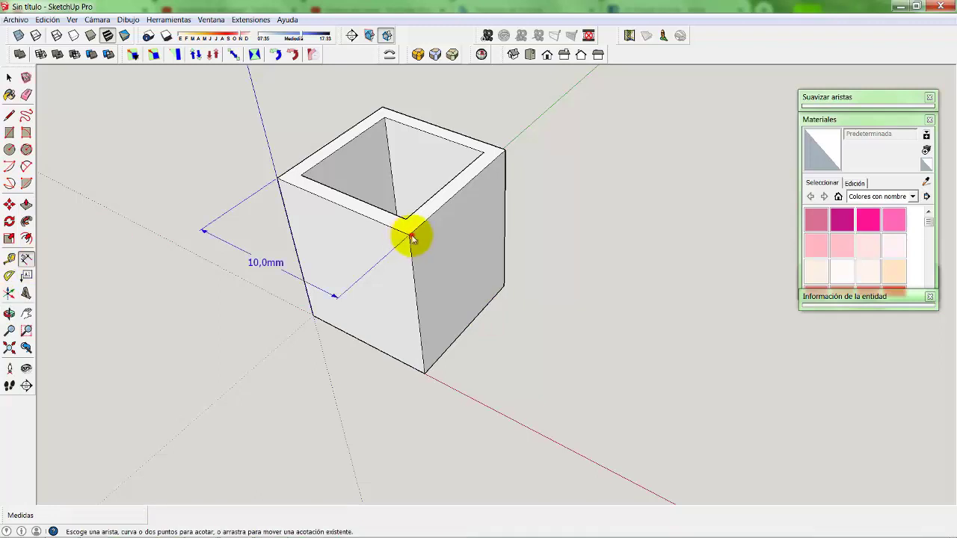
click(429, 378)
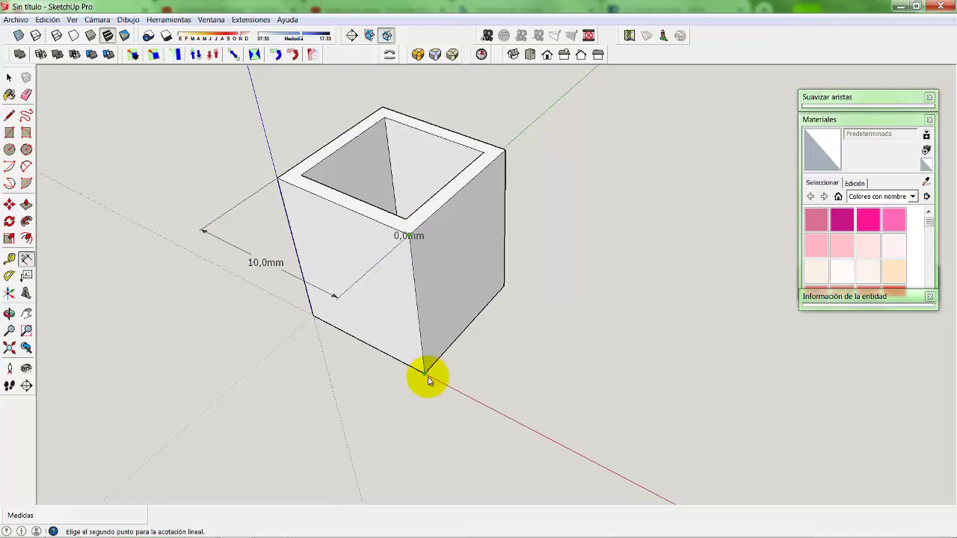
click(427, 377)
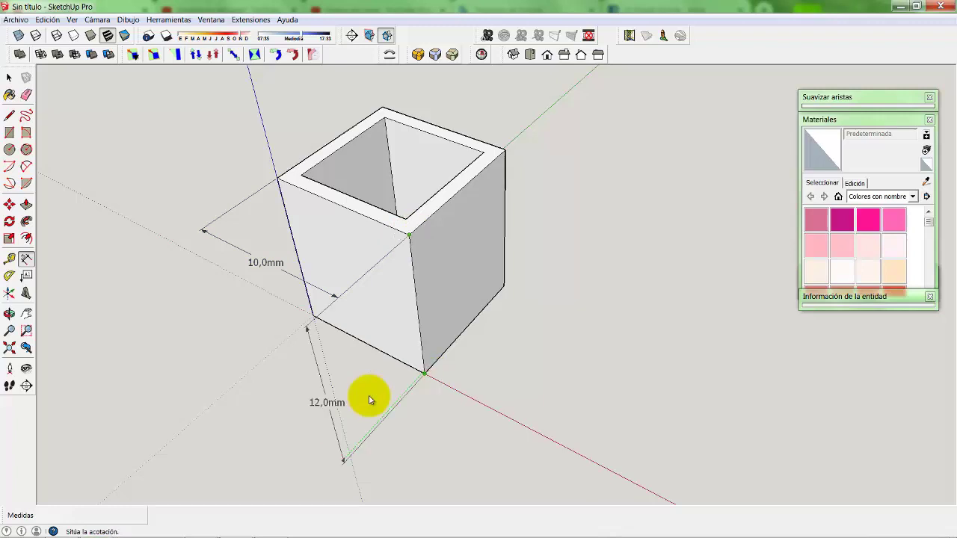
click(359, 405)
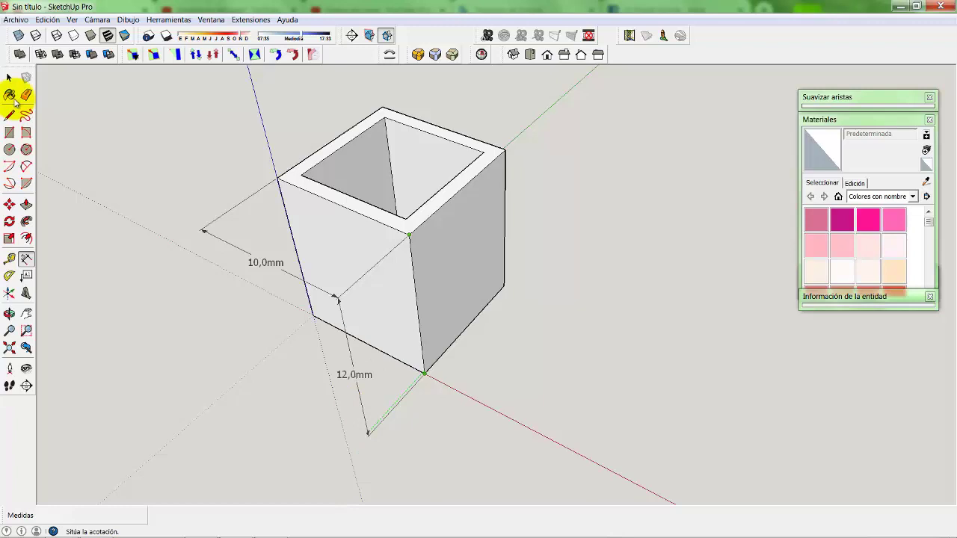
click(9, 95)
key(space)
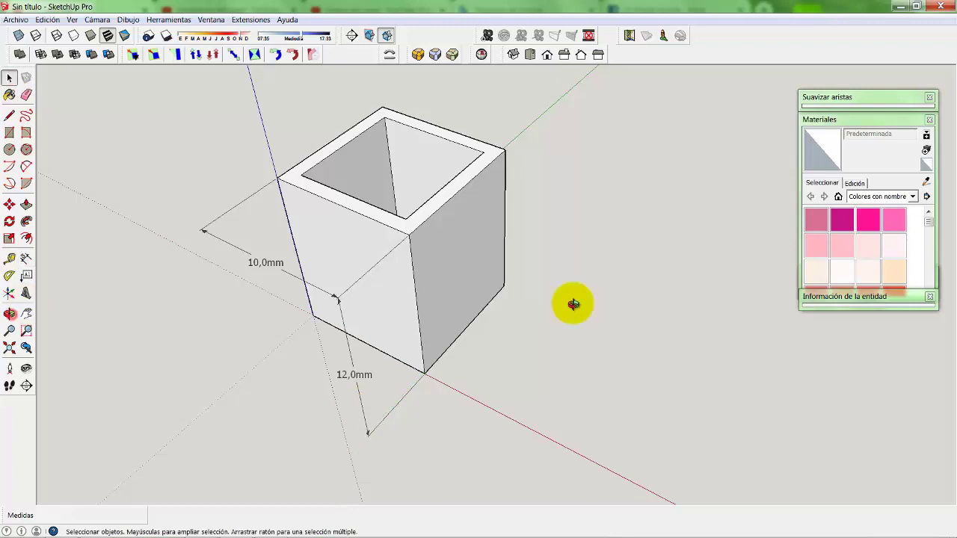
- Switch to the standard isometric view and select the box's top rim face
key(o)
mouse_move(409, 214)
mouse_down()
mouse_move(373, 286)
mouse_move(452, 191)
mouse_move(363, 116)
mouse_move(424, 175)
mouse_up()
scroll(423, 175, up, 3)
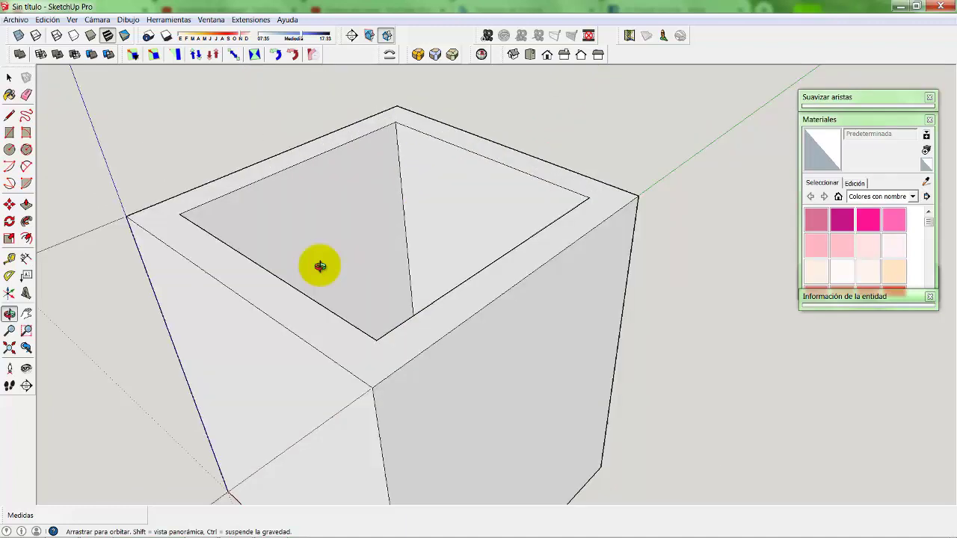
click(26, 57)
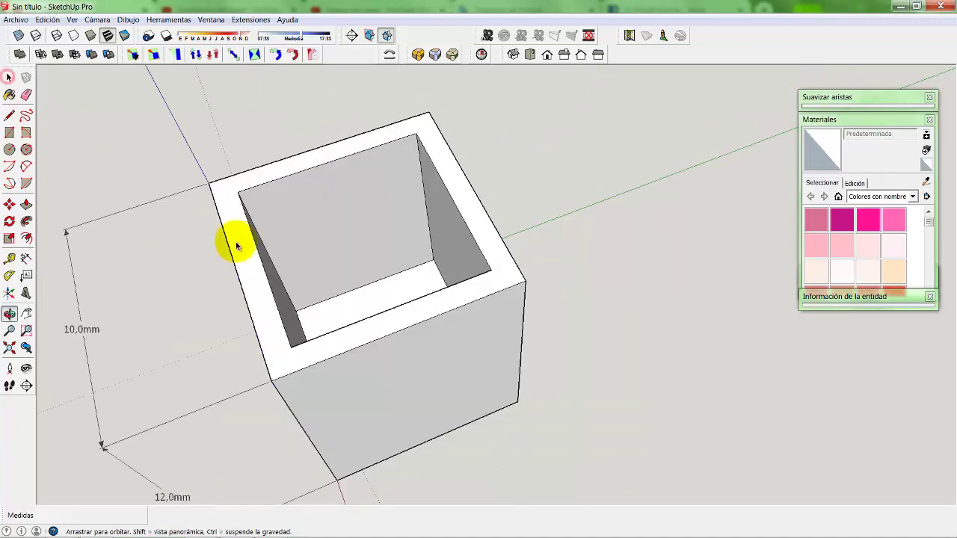
key(space)
click(243, 266)
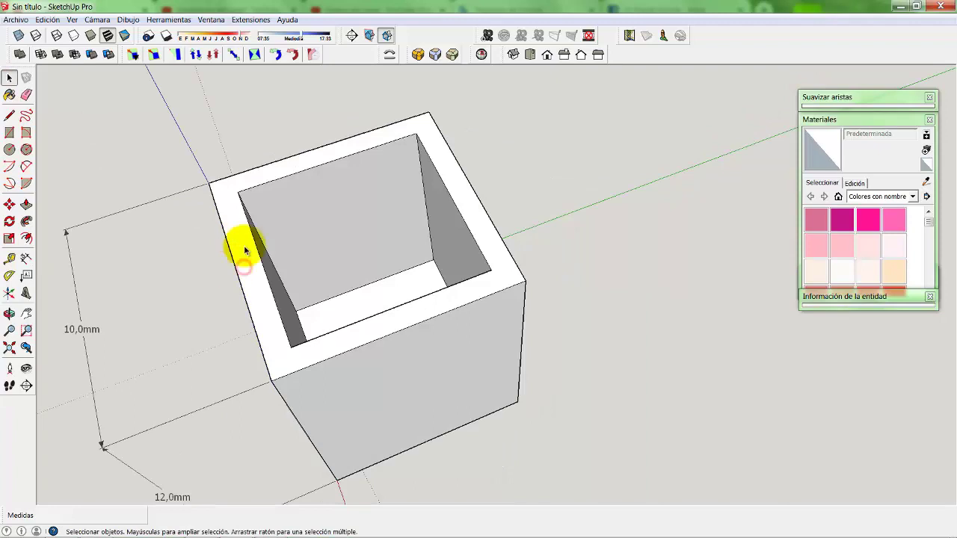
click(244, 251)
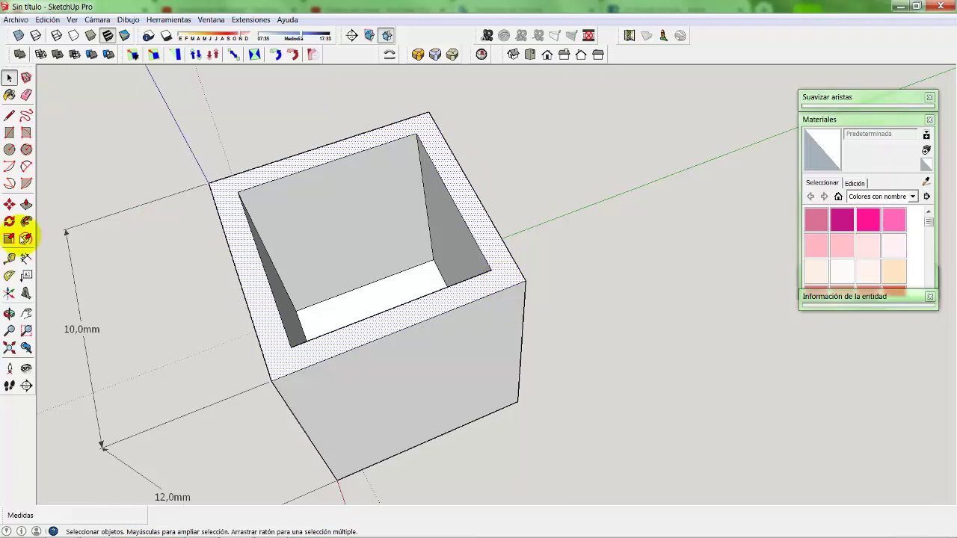
- Offset the top rim outline 0,5 mm inward, splitting it into two bands
click(26, 238)
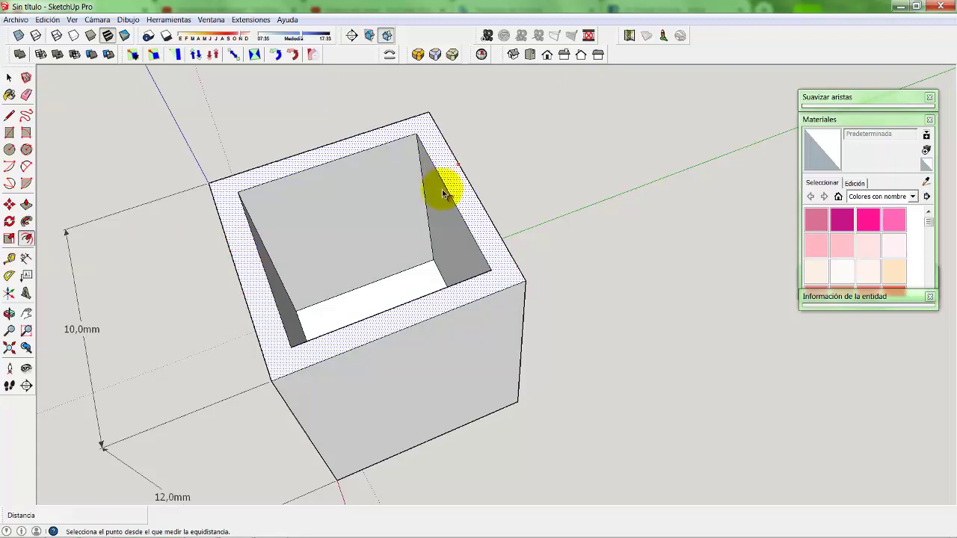
click(9, 115)
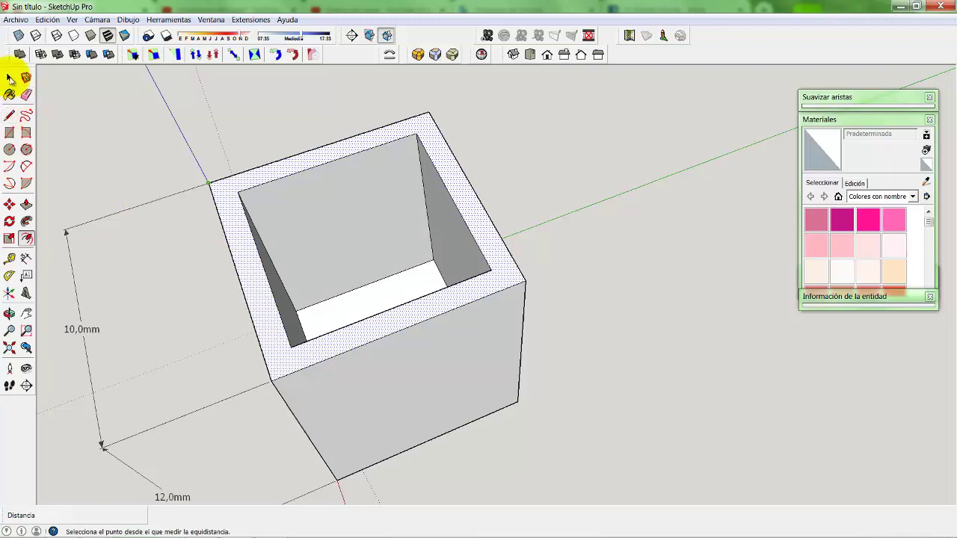
click(27, 187)
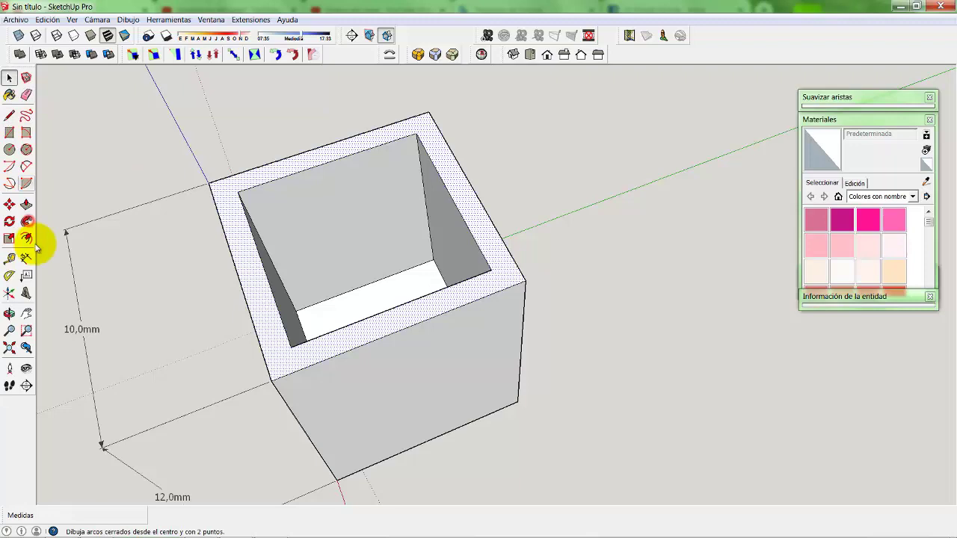
click(26, 221)
key(f)
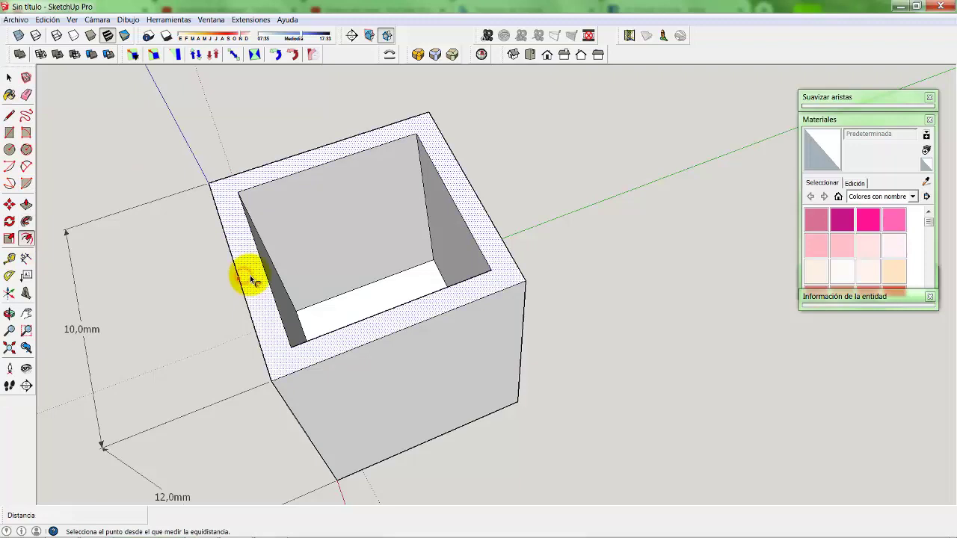
click(249, 278)
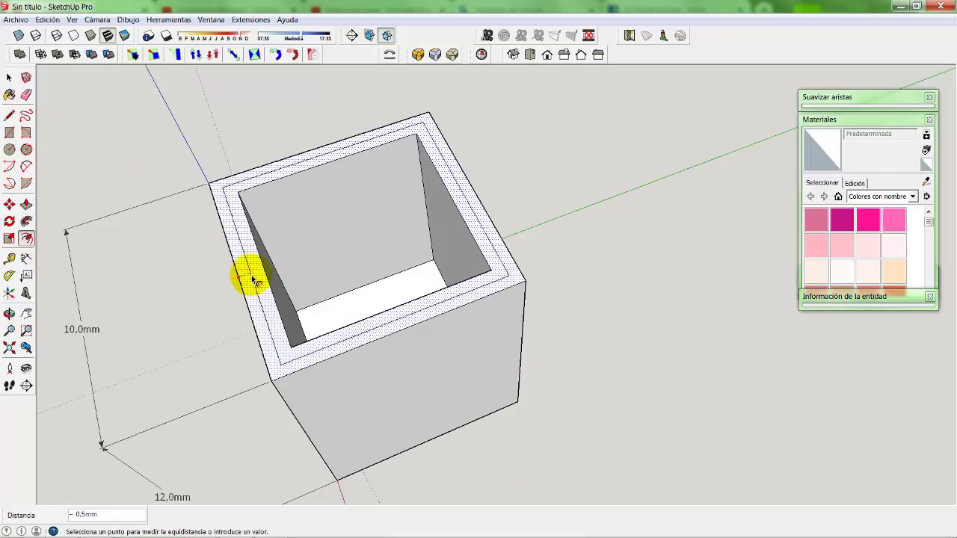
text(0)
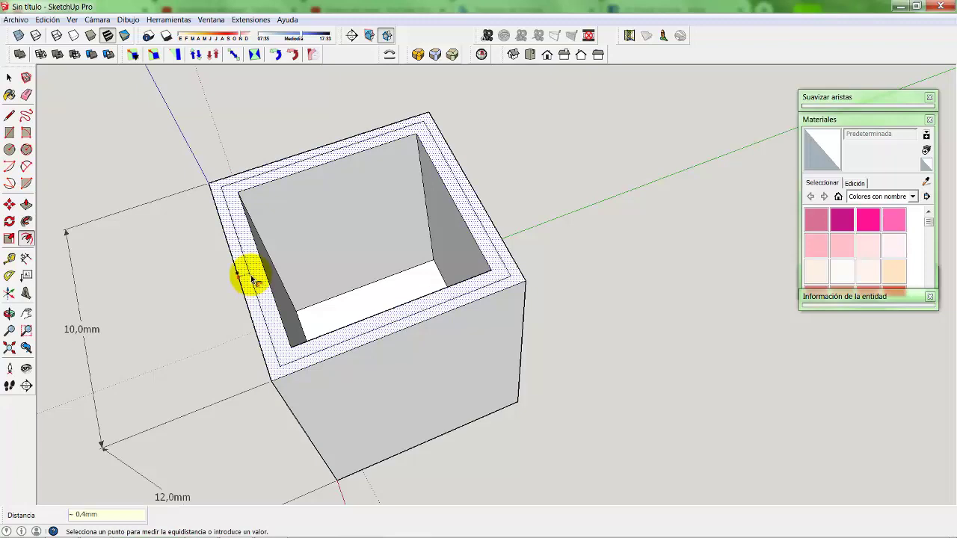
text(0,5)
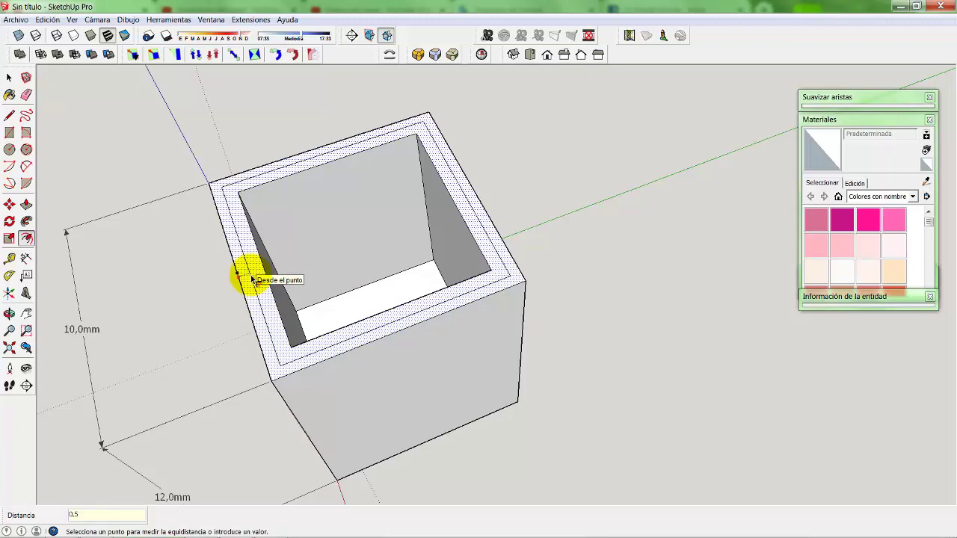
key(Return)
click(11, 78)
click(258, 258)
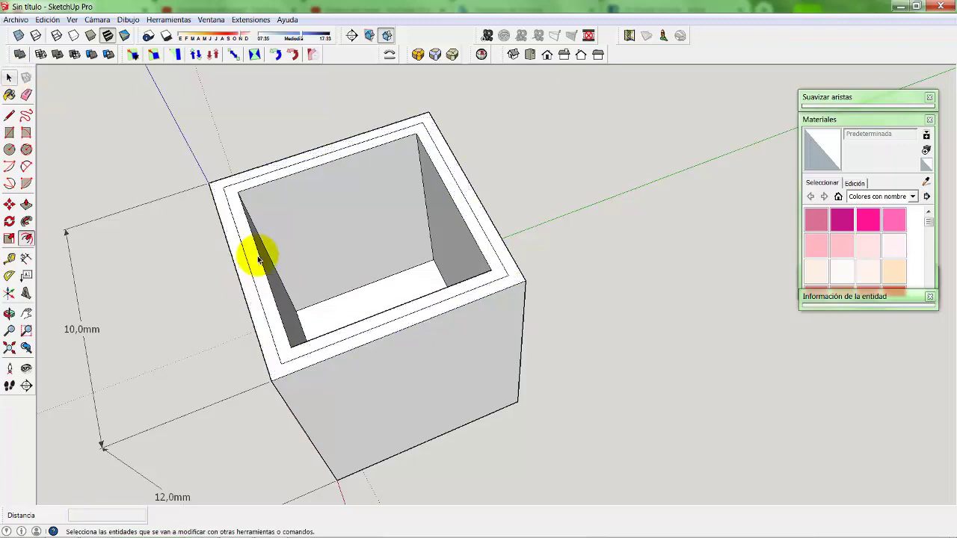
key(space)
click(26, 167)
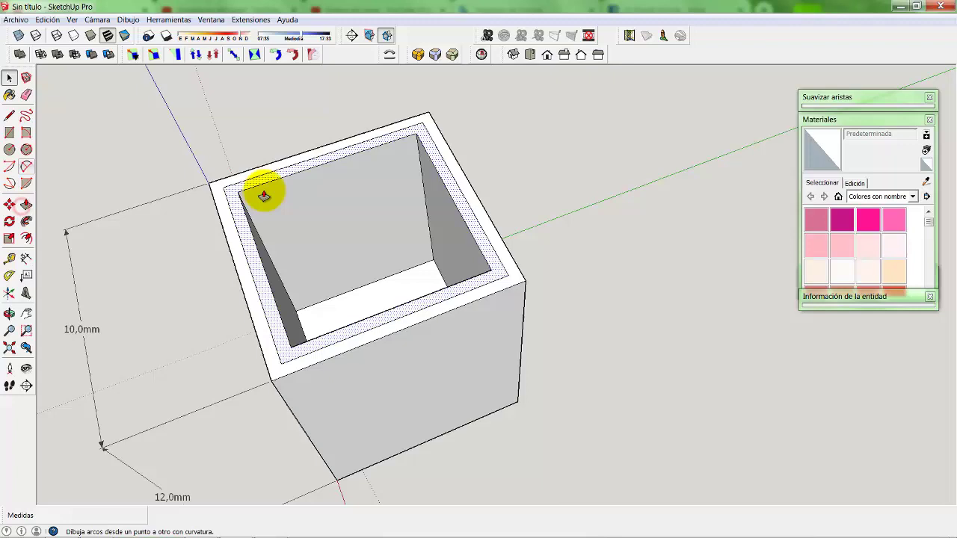
- Push the inner rim strip 10 mm down, leaving 0,5 mm walls, then reselect the top rim
click(266, 186)
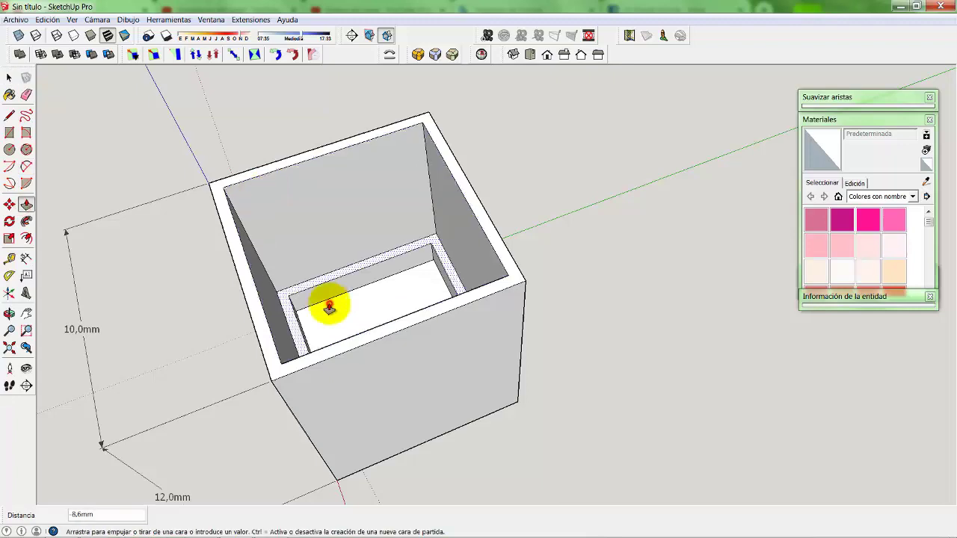
text(10)
key(Return)
click(9, 76)
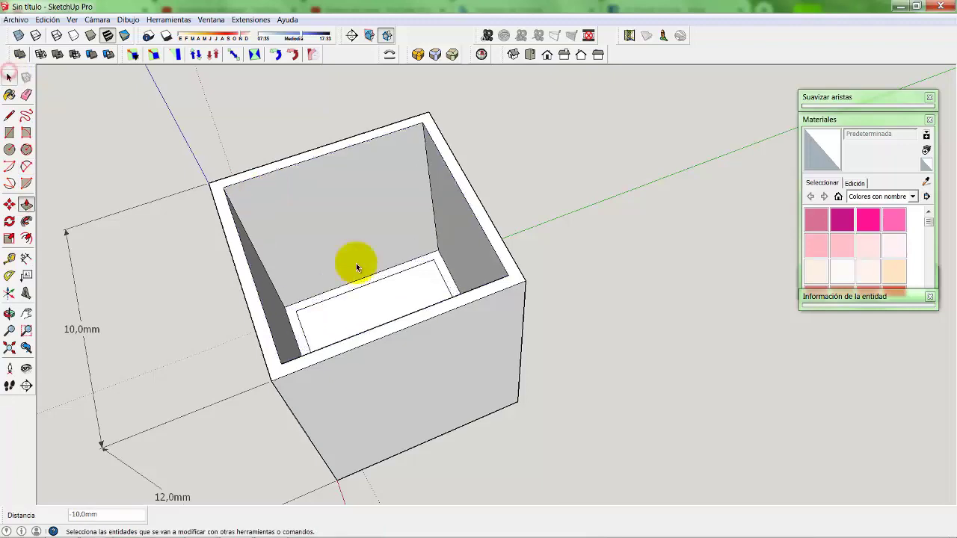
click(358, 293)
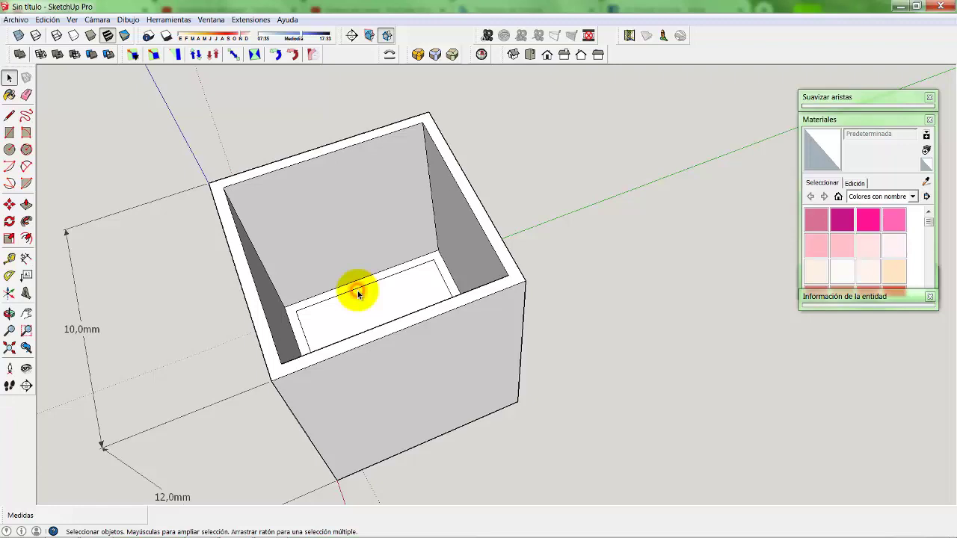
triple_click(358, 294)
click(356, 289)
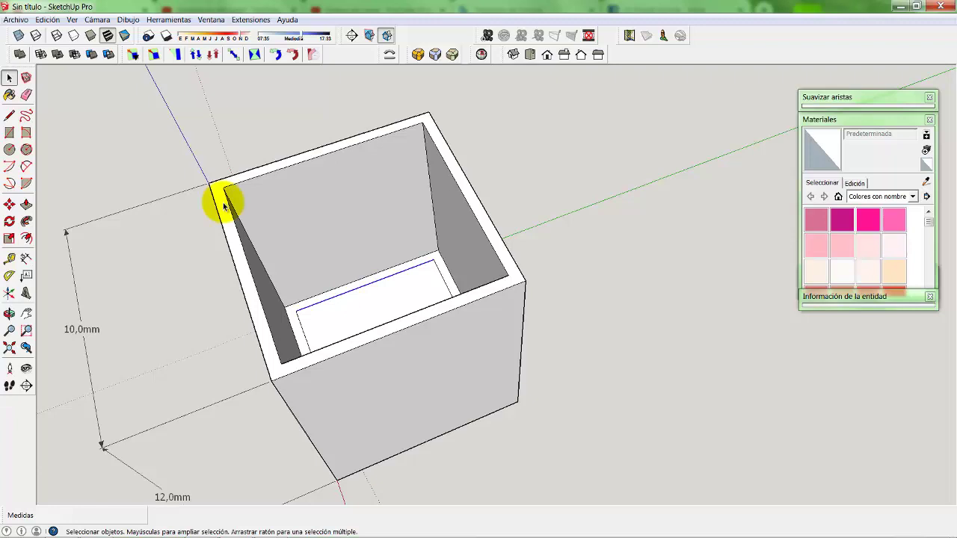
click(248, 291)
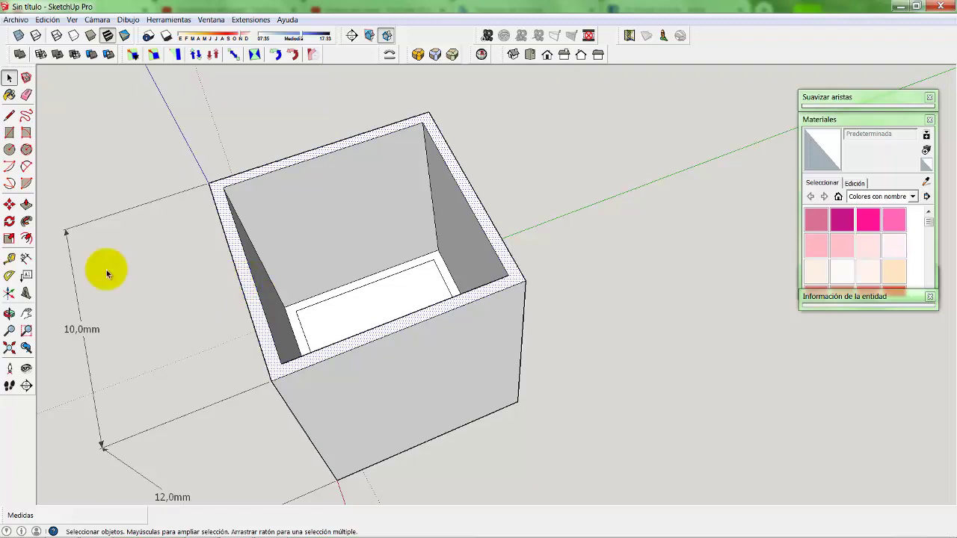
- Dimension the wall thickness at the rim corner, from inner edge to outer corner, as 0,5mm
click(26, 258)
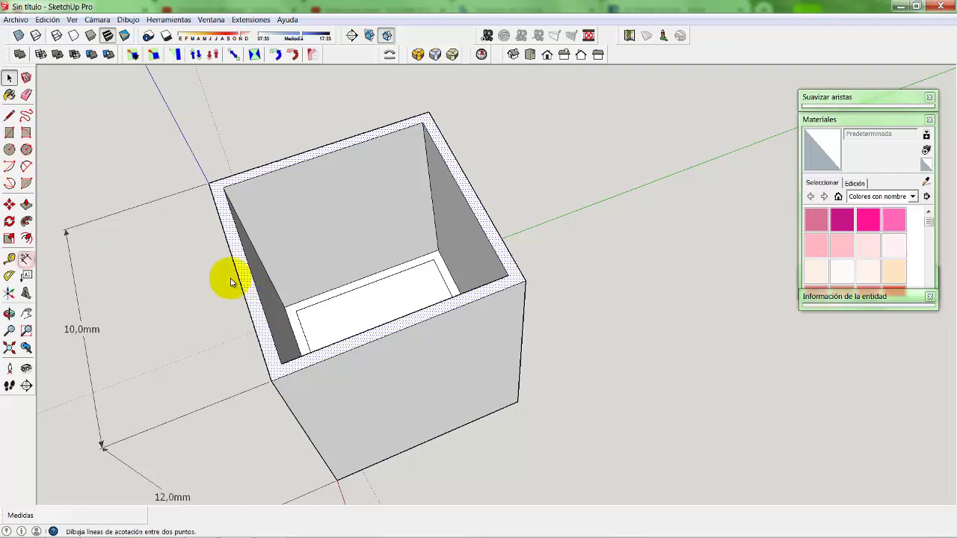
click(244, 276)
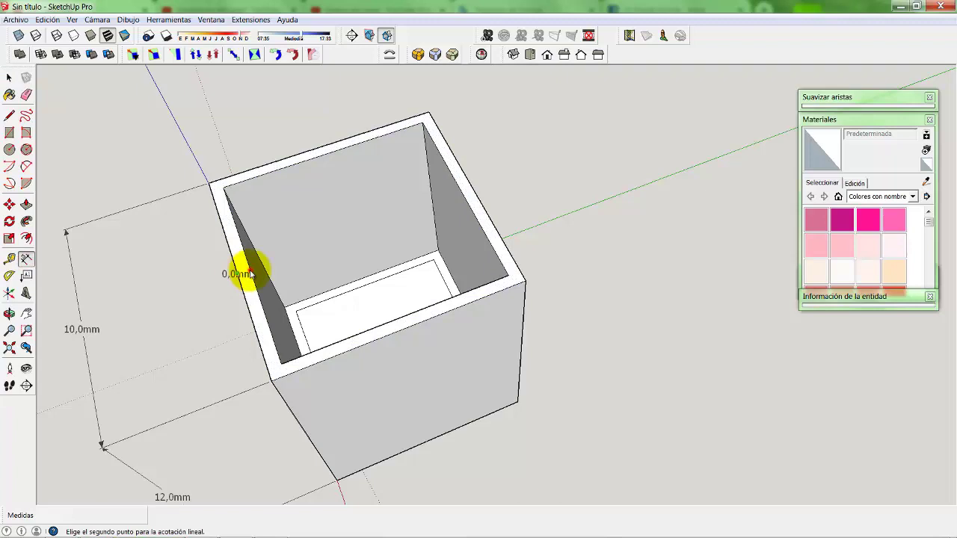
click(231, 203)
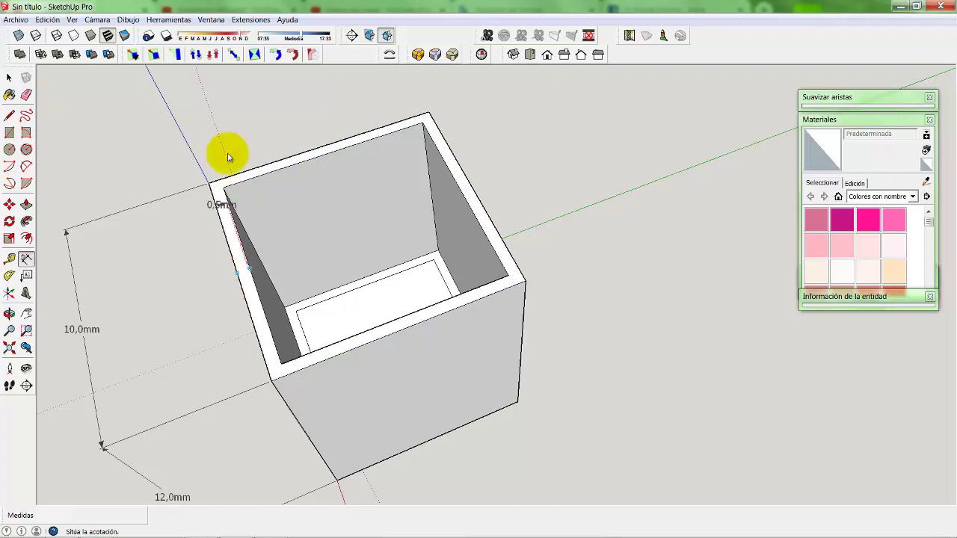
click(229, 156)
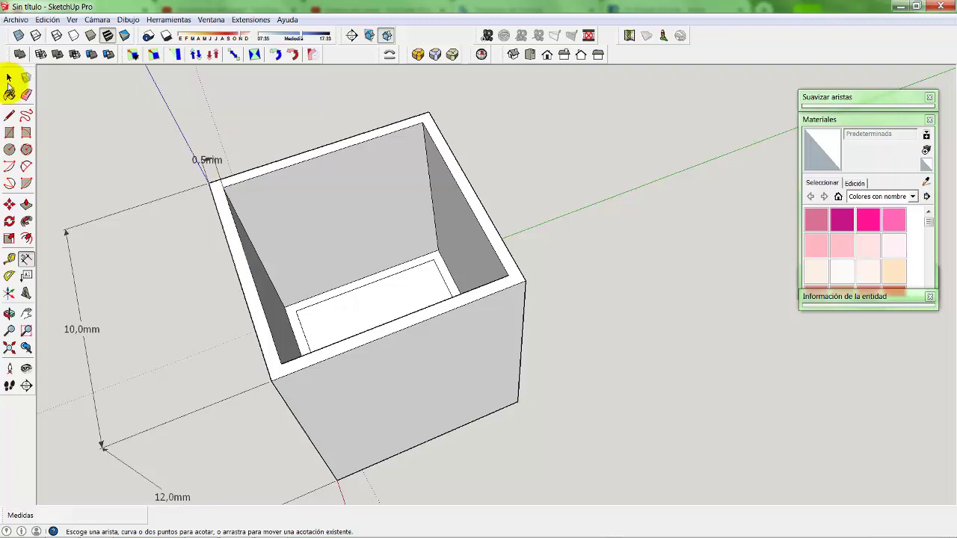
click(9, 77)
scroll(201, 172, up, 3)
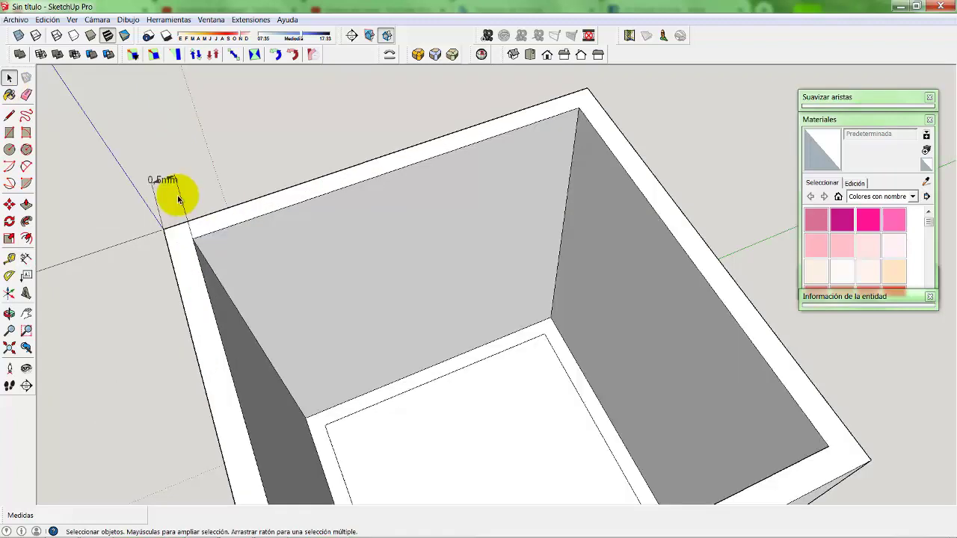
scroll(178, 200, up, 2)
scroll(178, 196, down, 2)
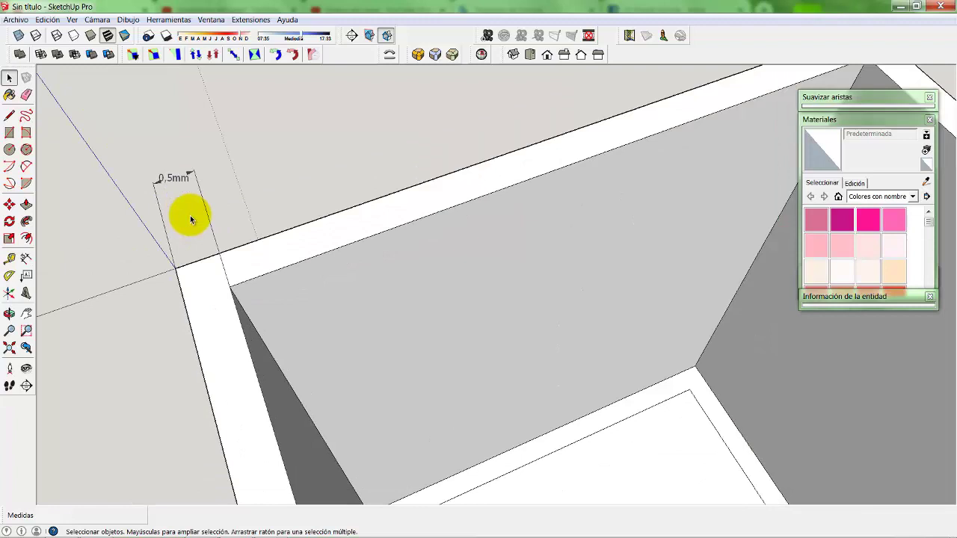
scroll(190, 219, down, 2)
scroll(221, 240, down, 2)
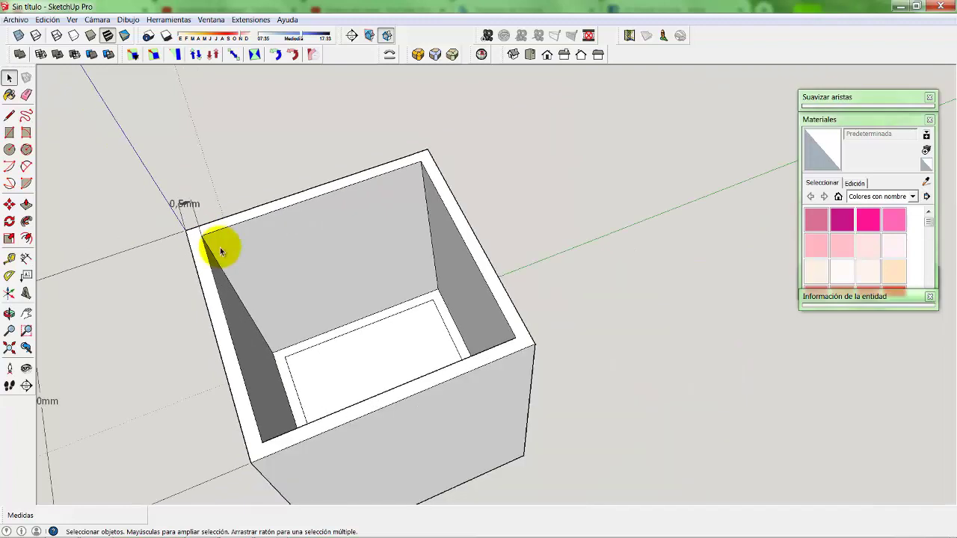
scroll(221, 252, down, 2)
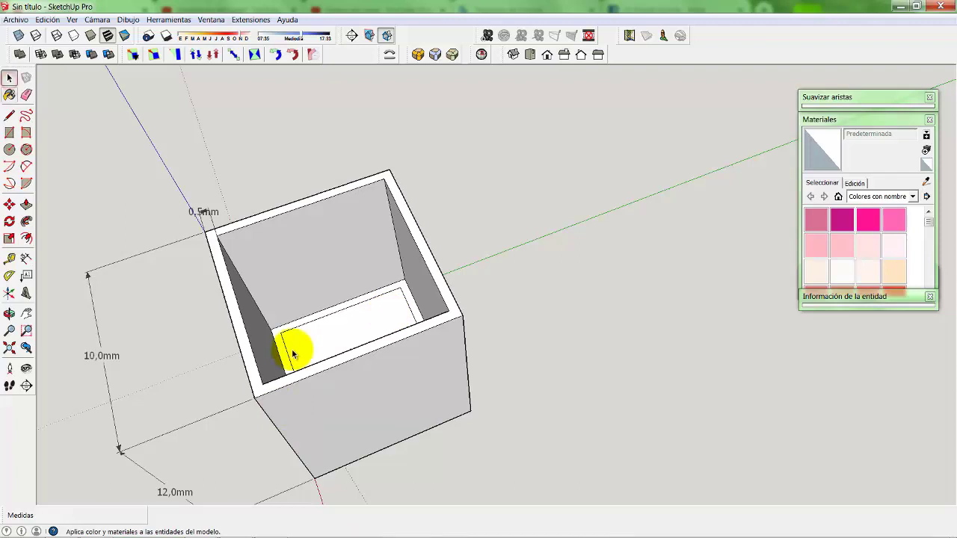
key(space)
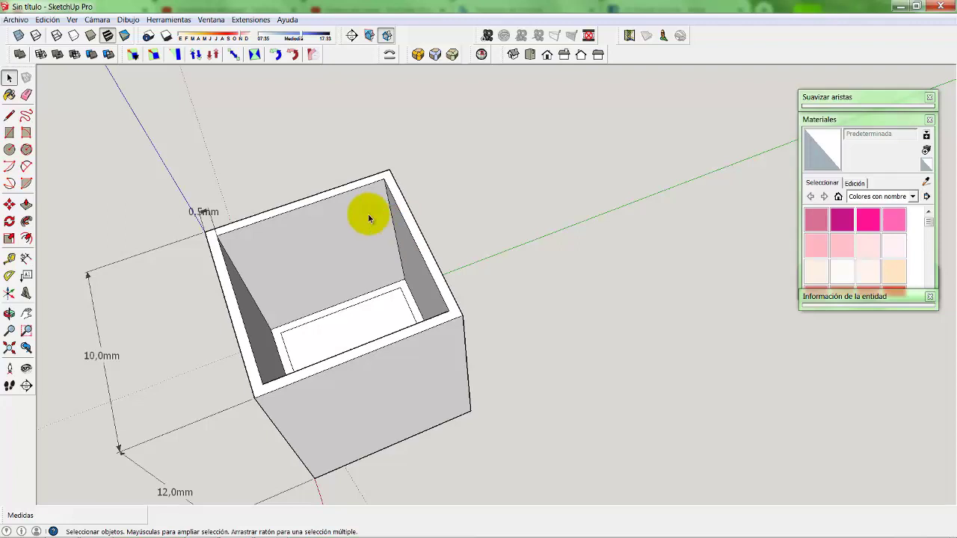
middle_drag(368, 213, 384, 273)
scroll(384, 273, down, 2)
scroll(384, 274, up, 3)
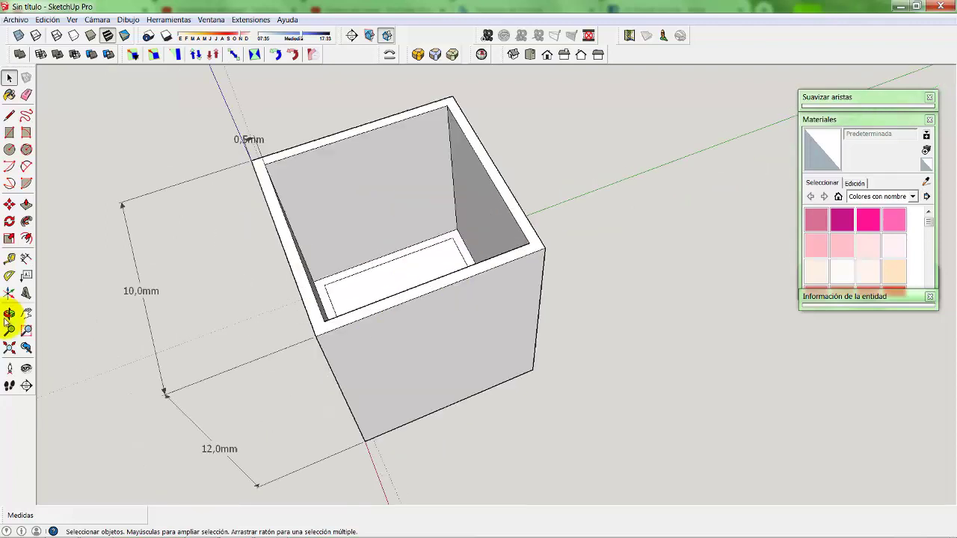
click(9, 314)
mouse_move(382, 328)
mouse_down()
mouse_move(318, 252)
mouse_move(364, 268)
mouse_move(26, 81)
mouse_move(550, 306)
mouse_up()
key(space)
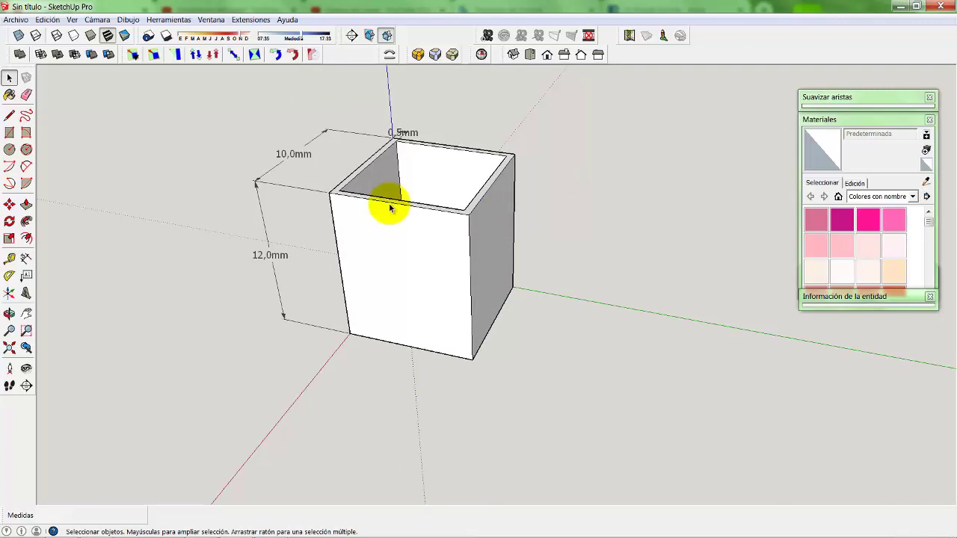
- Select the whole box and delete it
click(383, 226)
triple_click(384, 227)
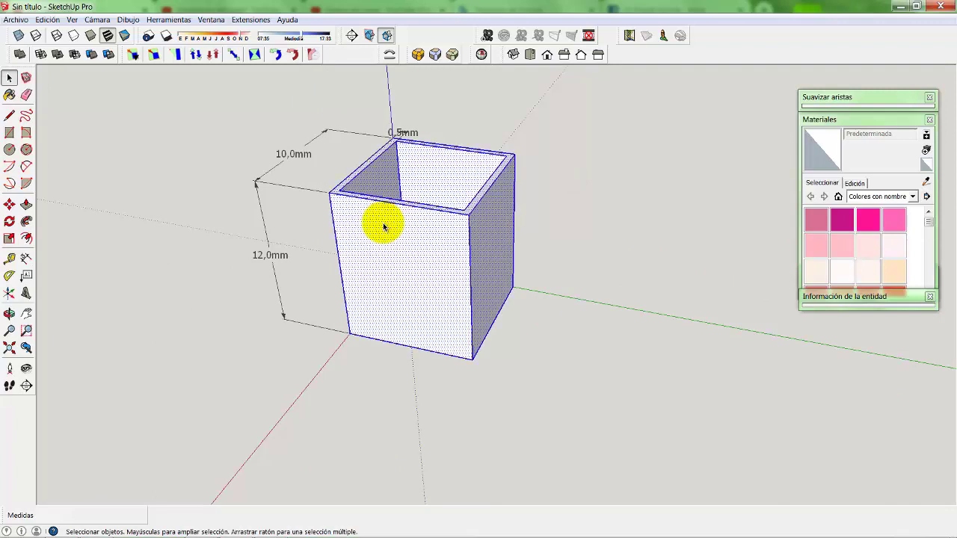
key(Delete)
click(486, 381)
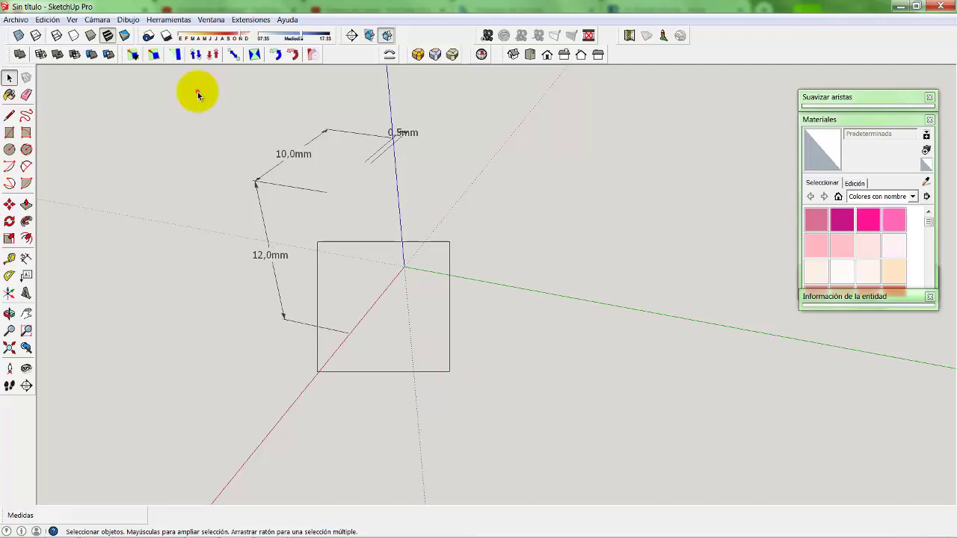
- Select and delete all remaining lines and dimensions, then pan to recentre the axes origin
key(ctrl+a)
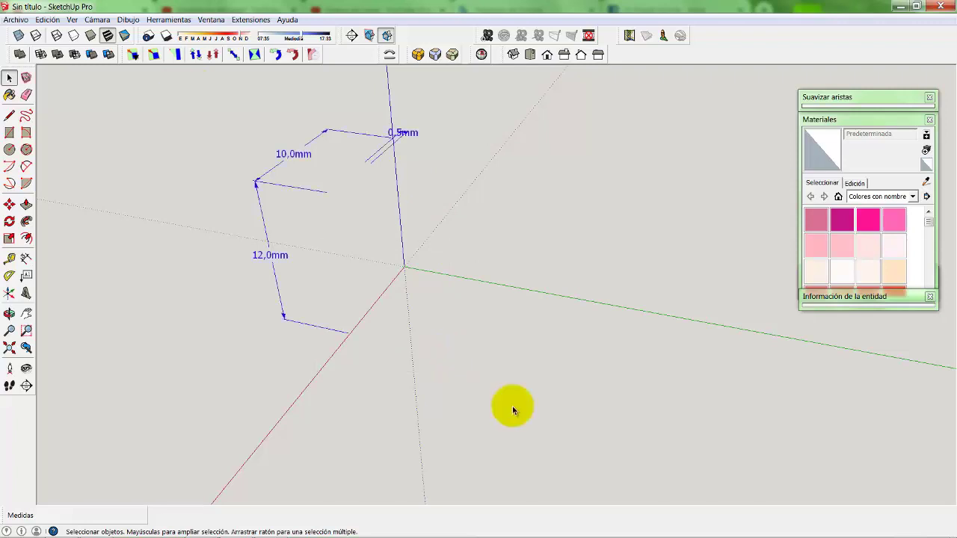
key(Delete)
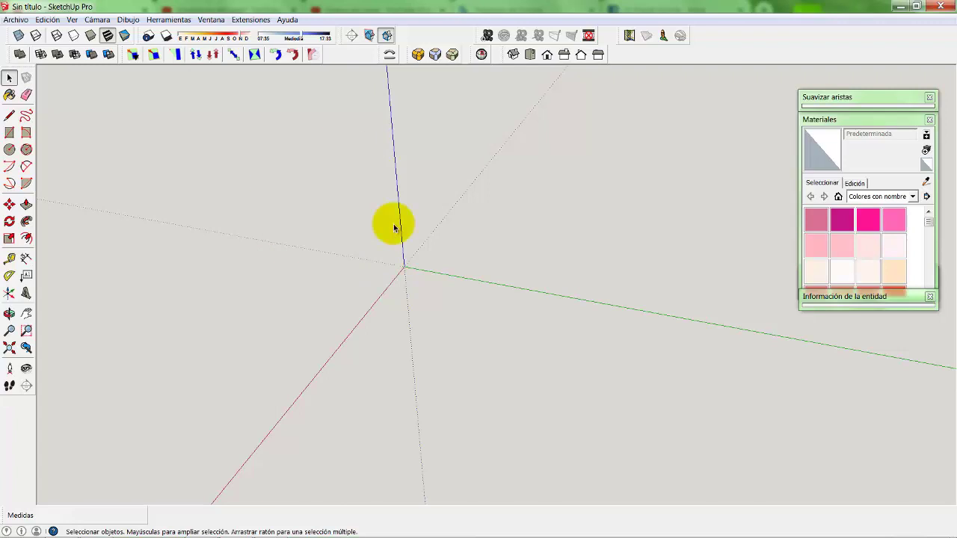
click(26, 313)
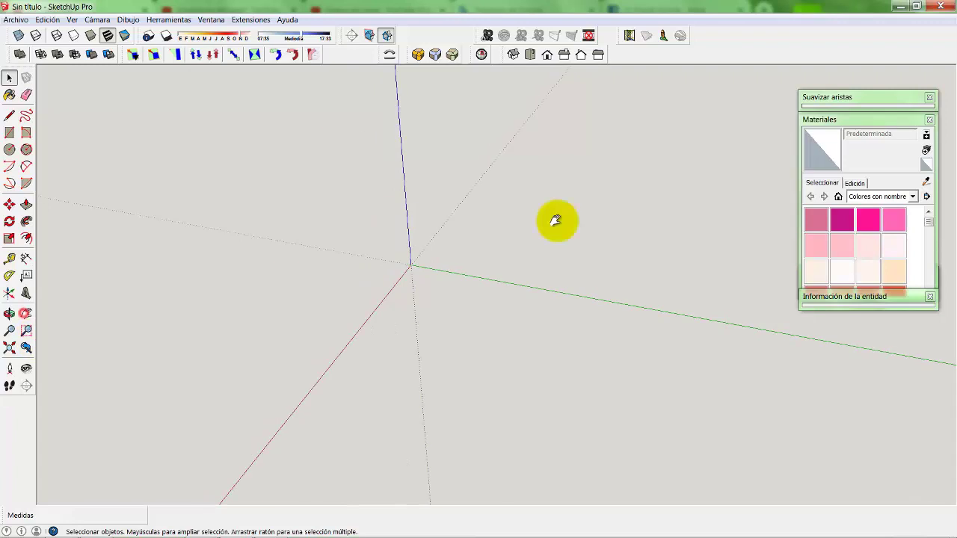
click(412, 271)
drag(436, 322, 469, 313)
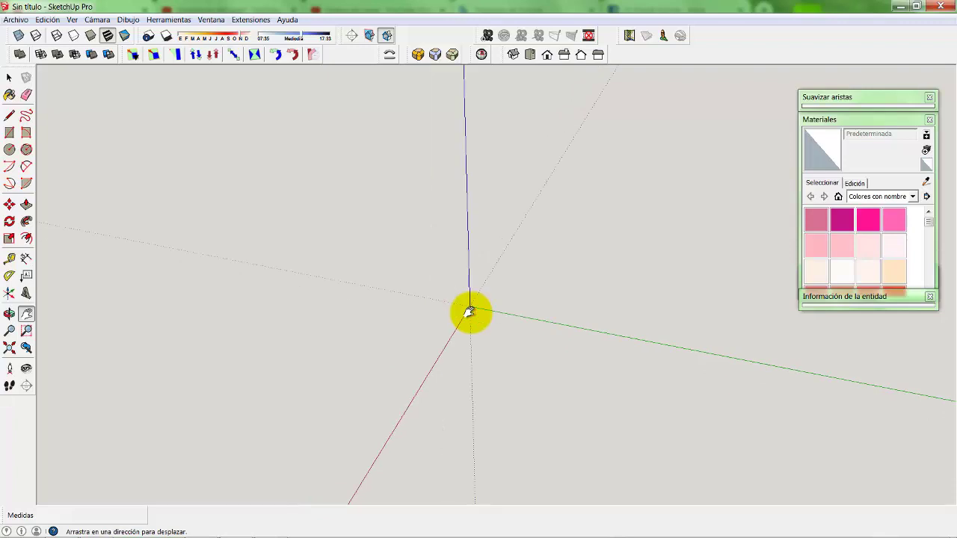
- Draw a 6,3mm-radius circle centred on the axes origin and select it
click(9, 149)
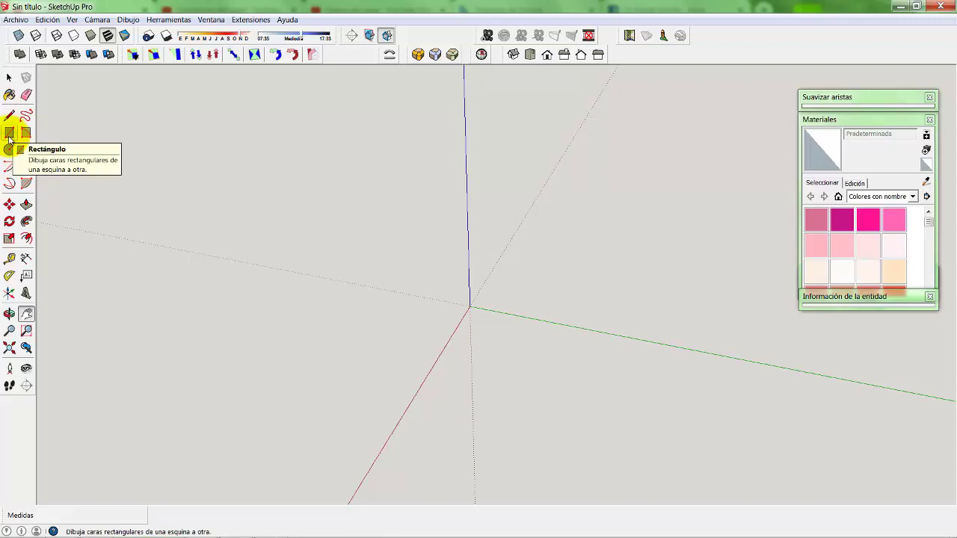
click(9, 152)
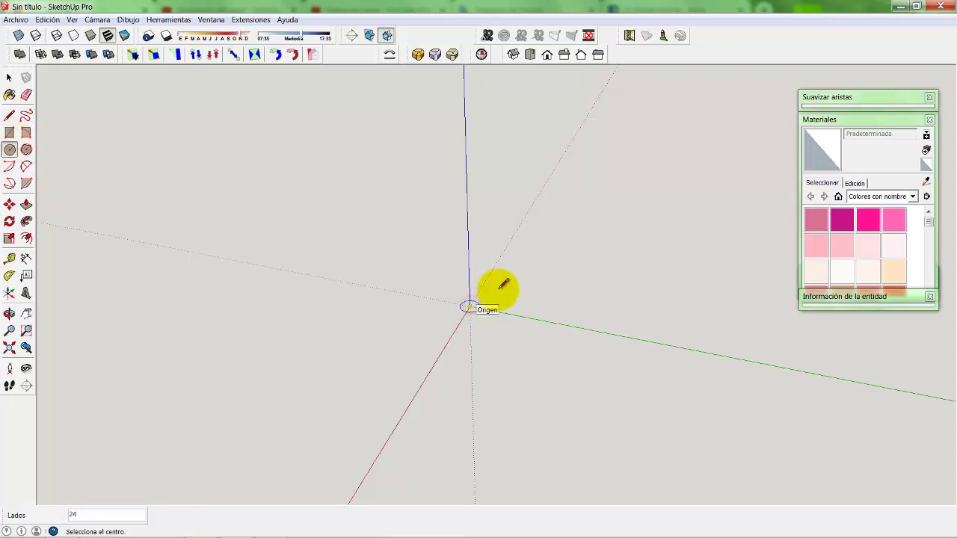
click(470, 307)
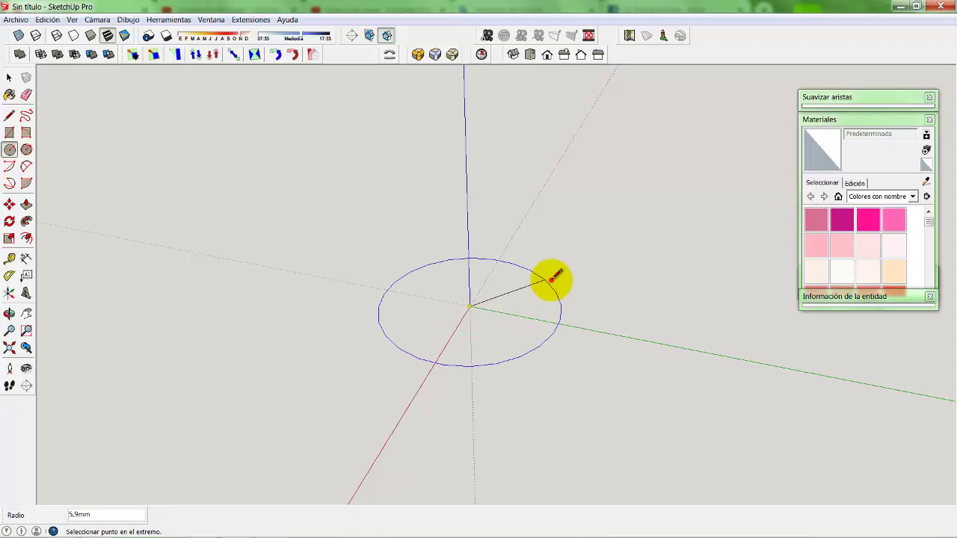
click(555, 277)
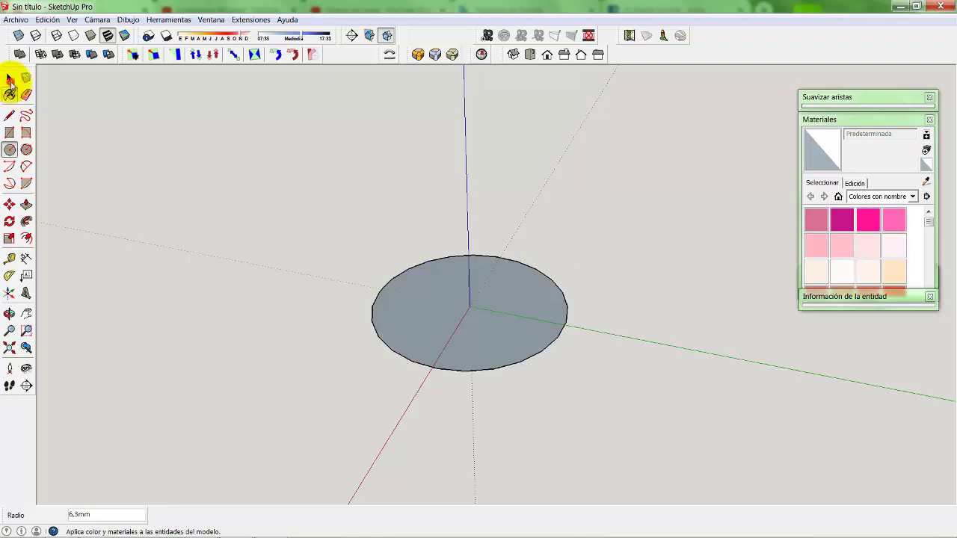
click(9, 78)
click(390, 354)
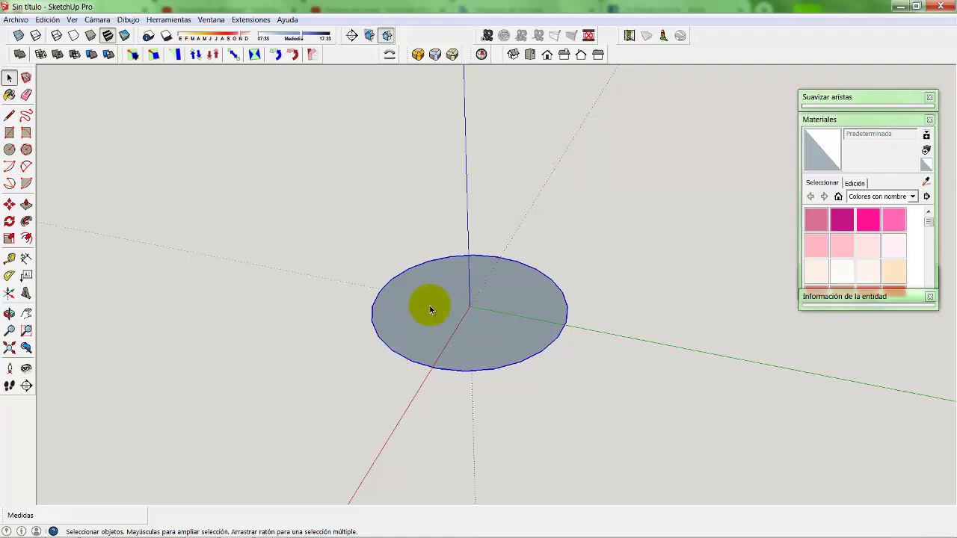
scroll(431, 308, up, 2)
scroll(431, 308, up, 1)
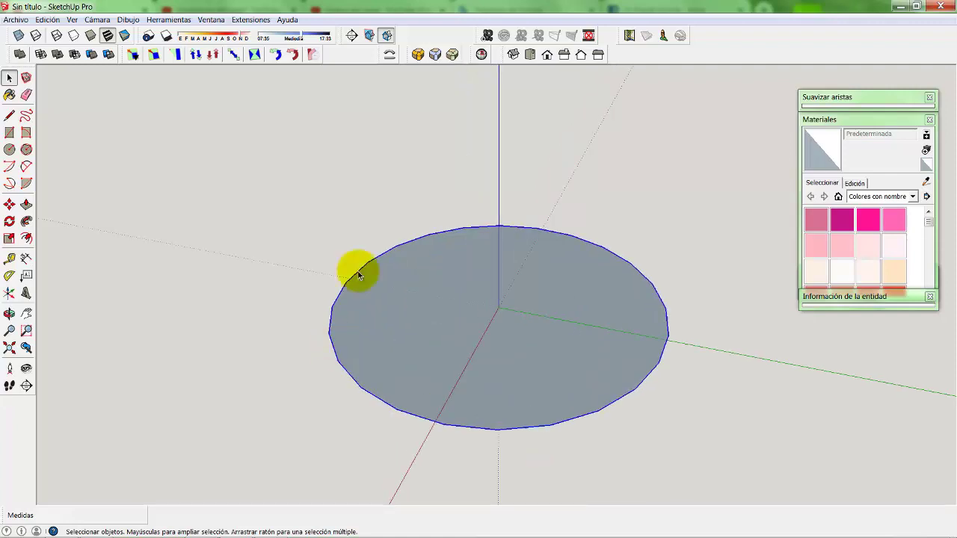
- In Entity Info (Información de la entidad), change the circle's Segmentos from 24 to 75
click(877, 97)
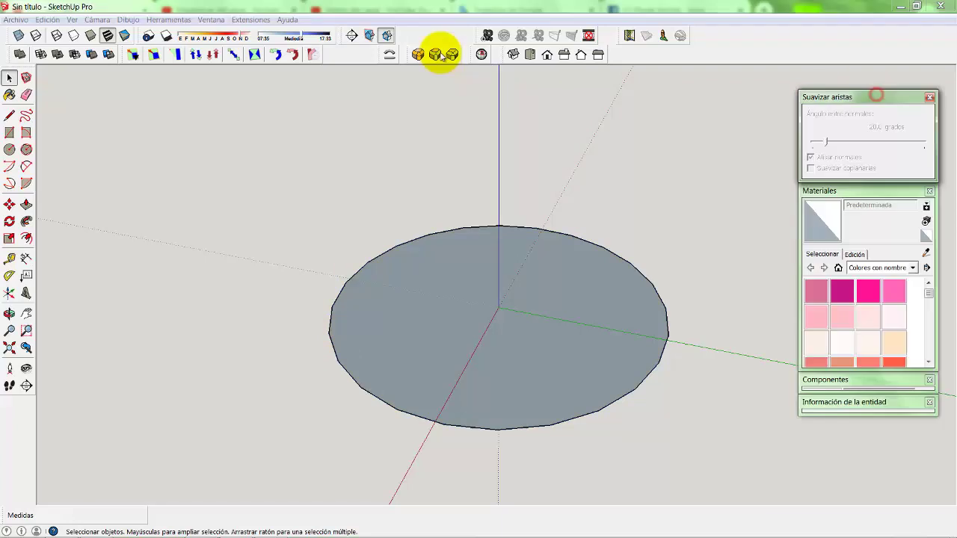
click(211, 20)
mouse_move(128, 19)
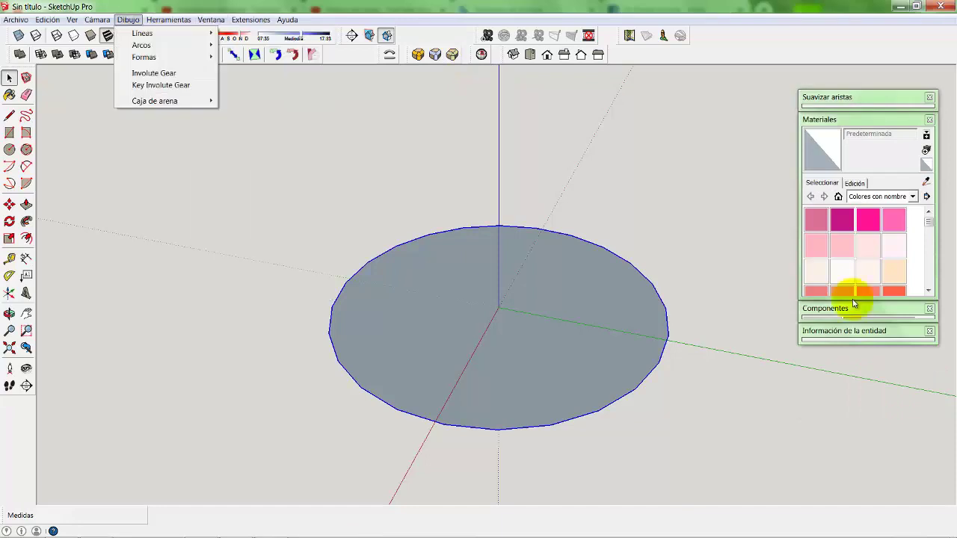
key(Right)
click(859, 334)
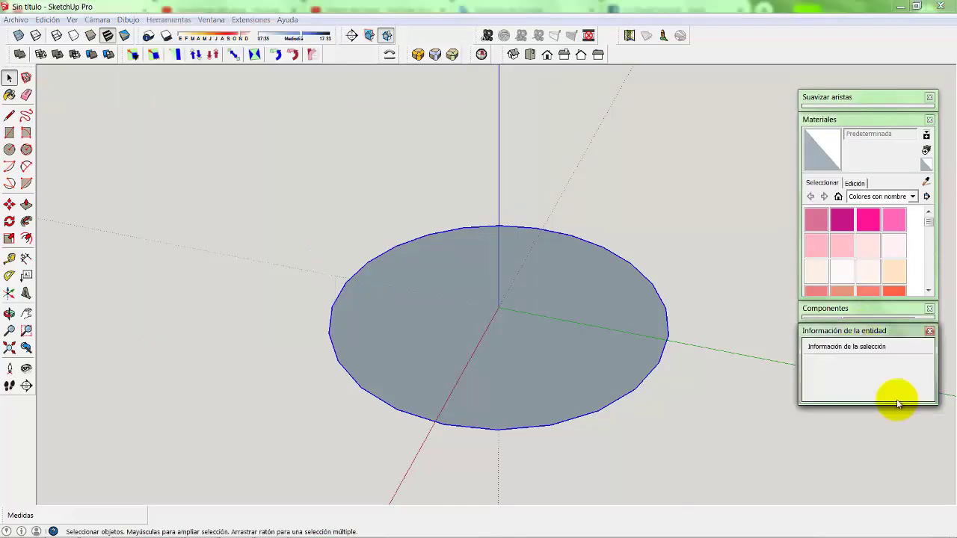
click(892, 392)
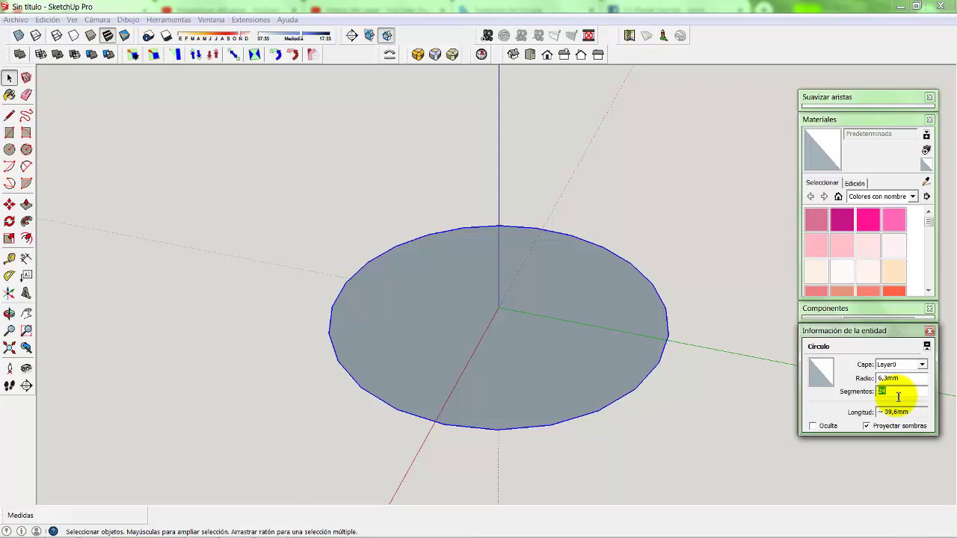
text(75)
key(Return)
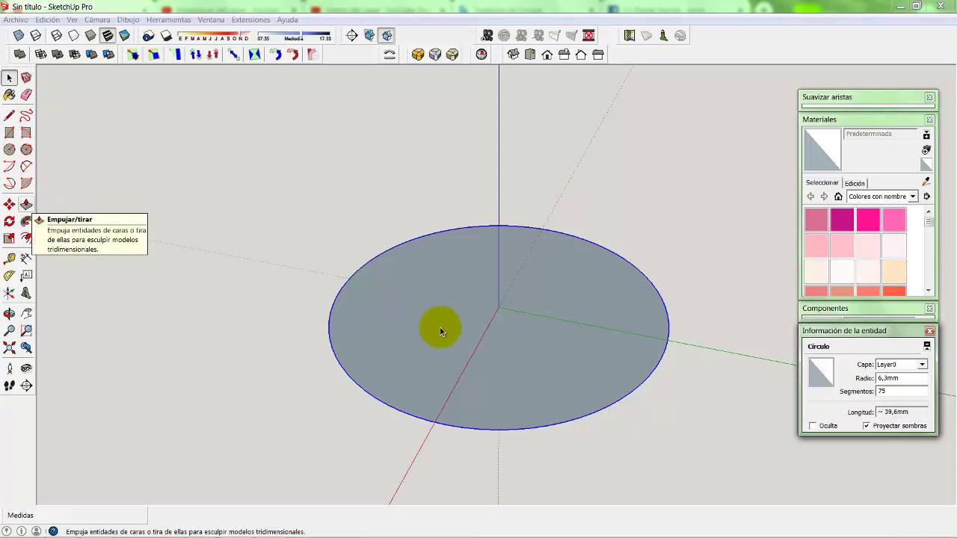
click(26, 115)
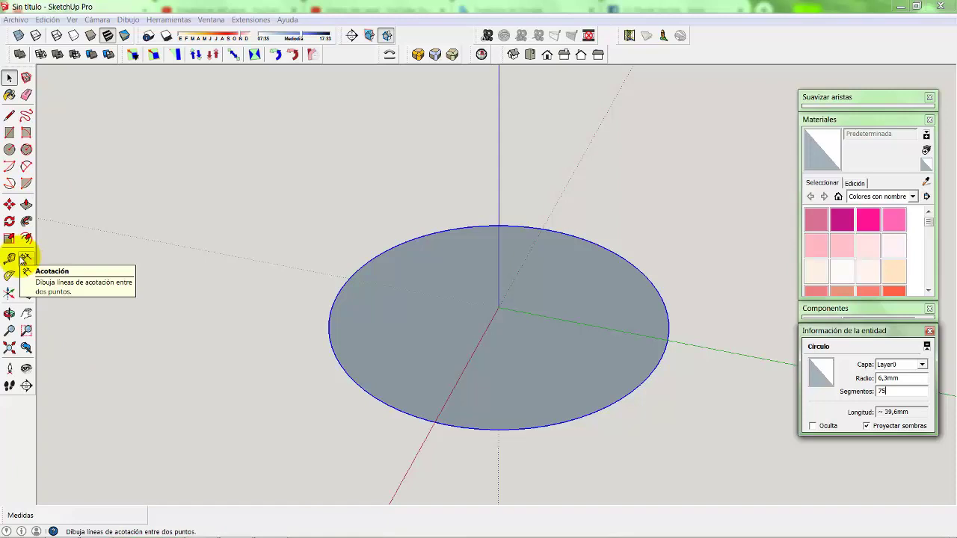
click(26, 185)
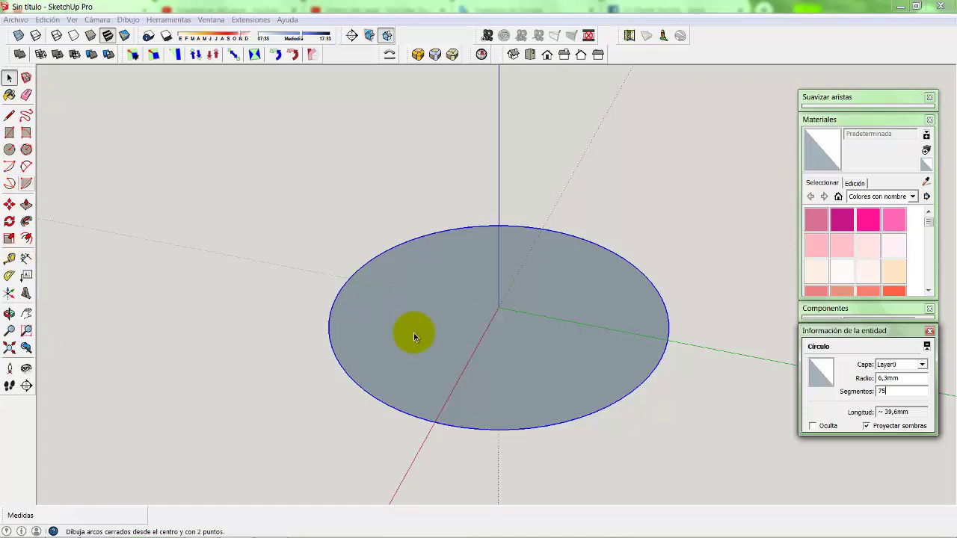
- Pull the circle face up 5 mm into a cylinder and select its top face
key(space)
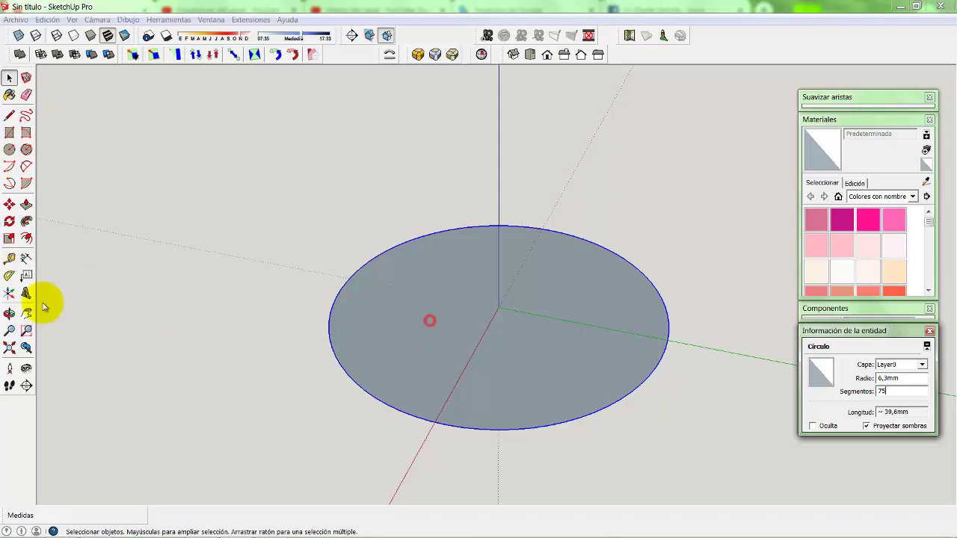
key(Return)
click(25, 208)
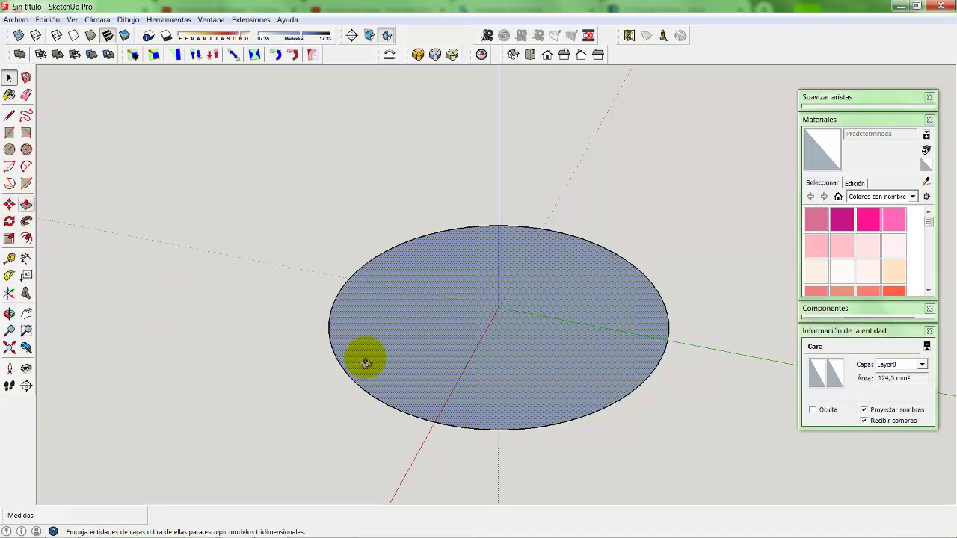
click(365, 363)
click(365, 362)
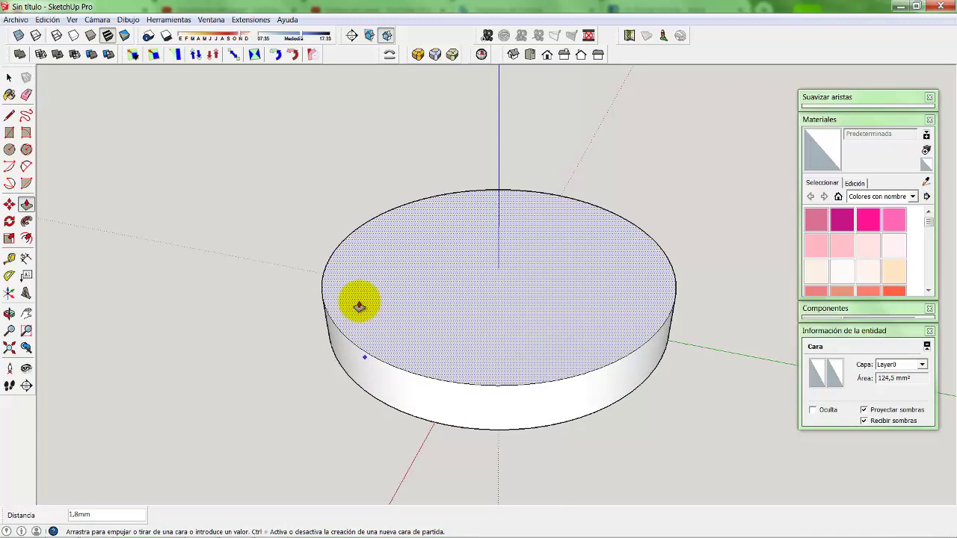
text(5)
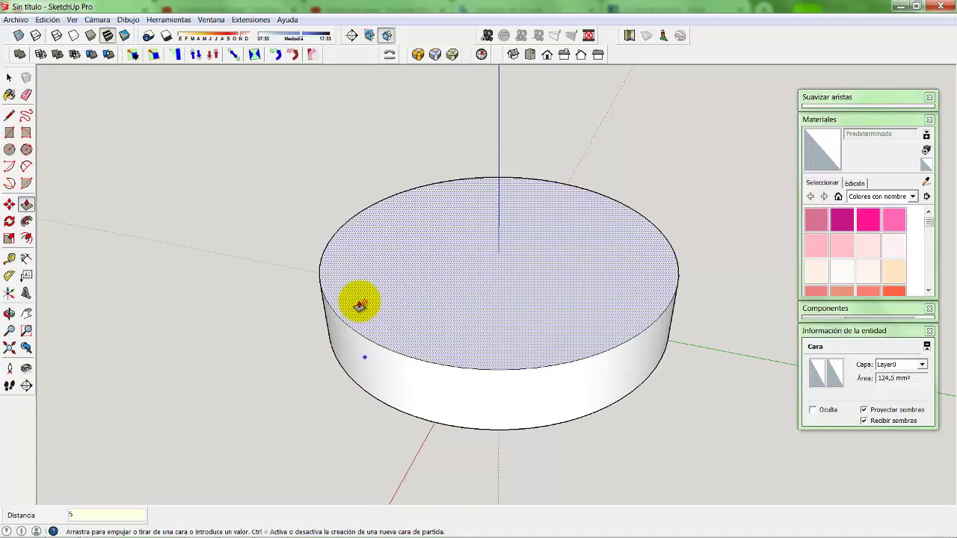
key(Return)
scroll(359, 359, down, 3)
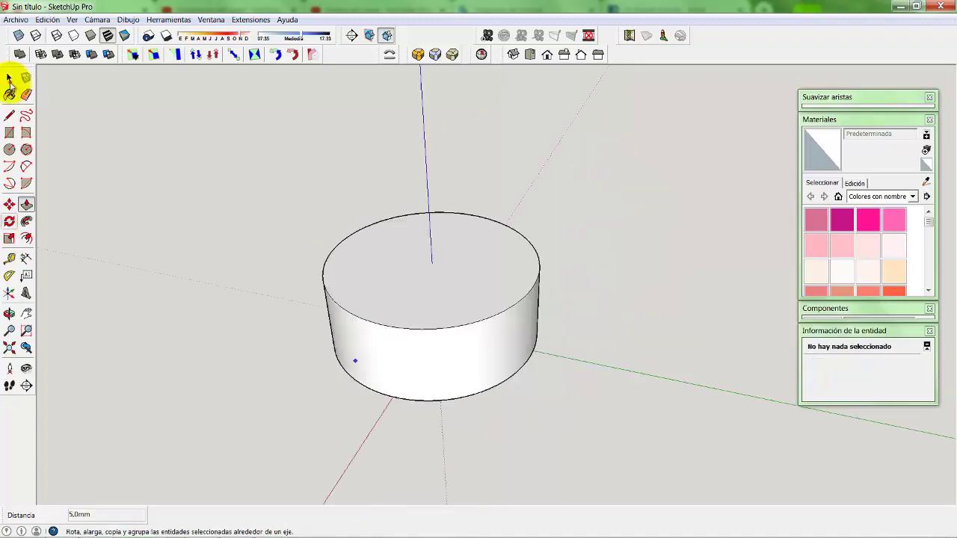
click(9, 77)
click(348, 290)
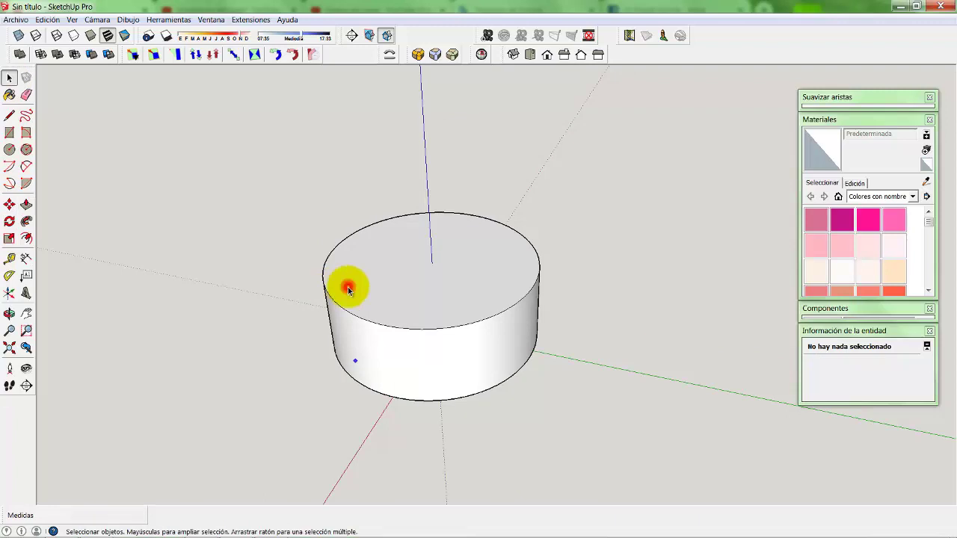
- Group the whole cylinder into a solid group of 622,7 mm³ and open it for editing
triple_click(348, 290)
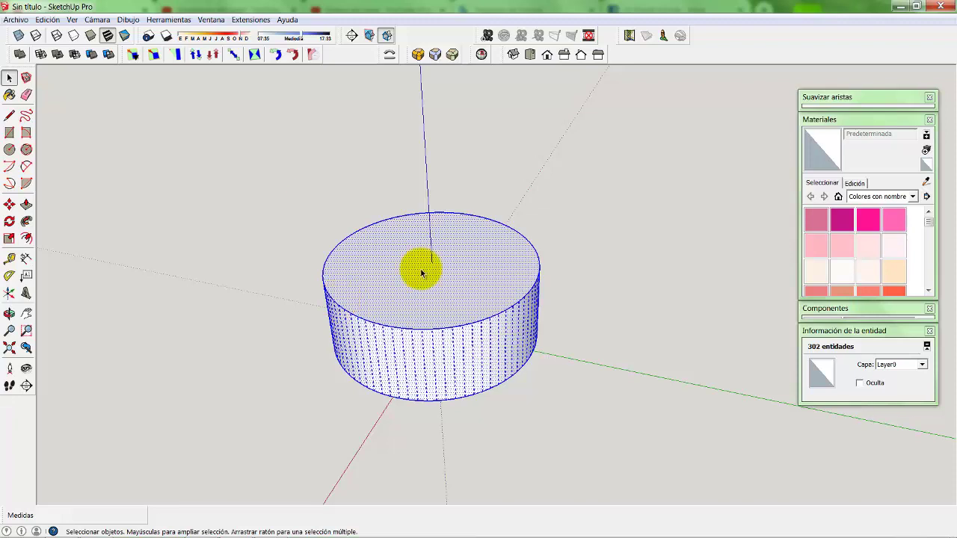
right_click(401, 358)
click(396, 352)
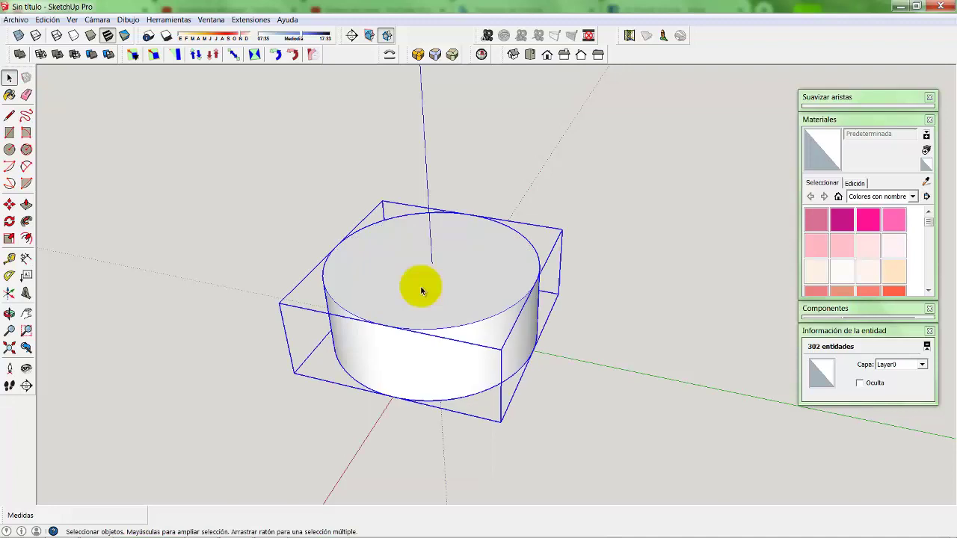
scroll(381, 305, down, 3)
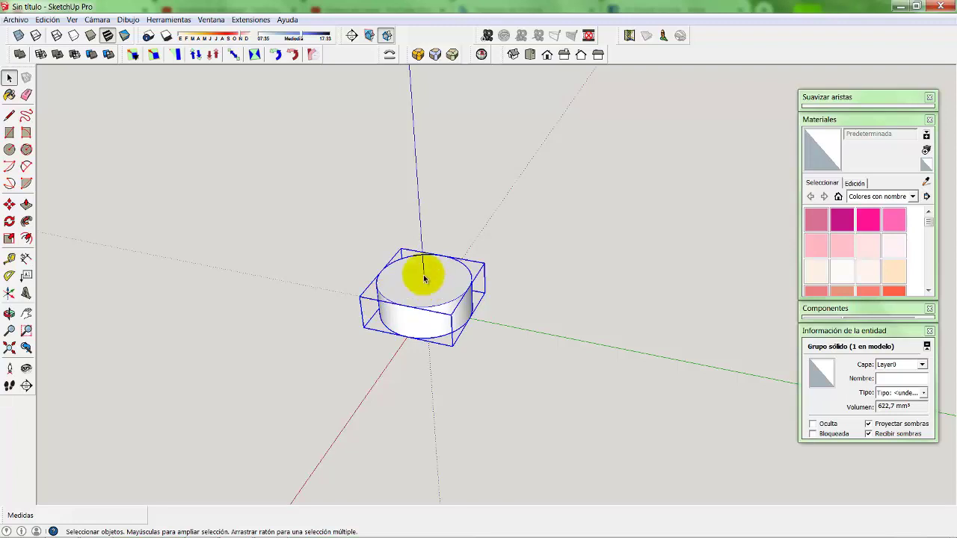
click(484, 335)
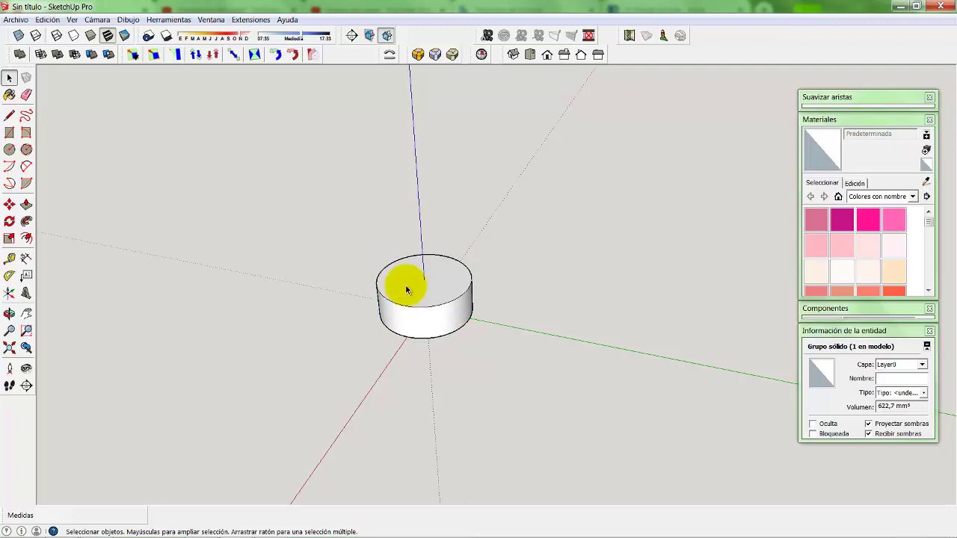
double_click(403, 284)
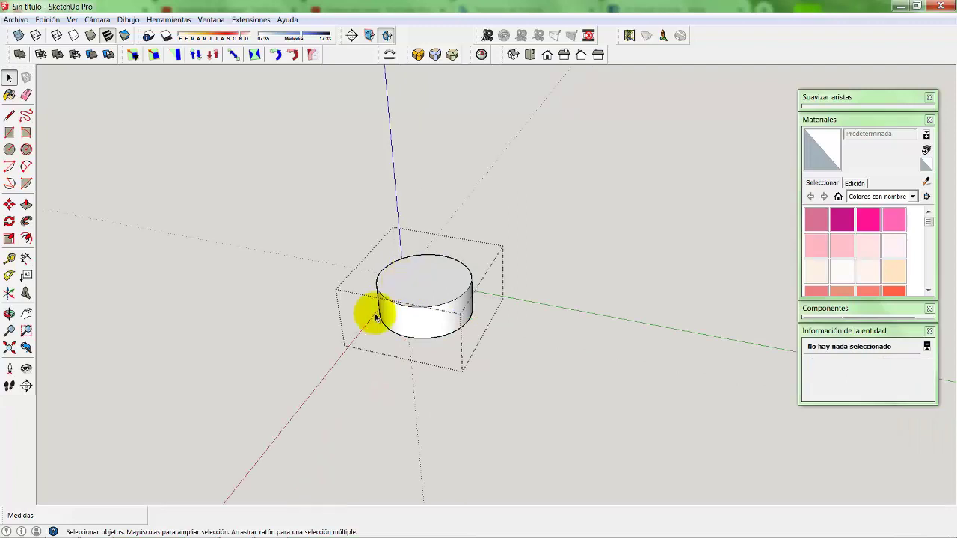
- Copy the cylinder's top face and paste it back in place
click(376, 317)
key(ctrl+c)
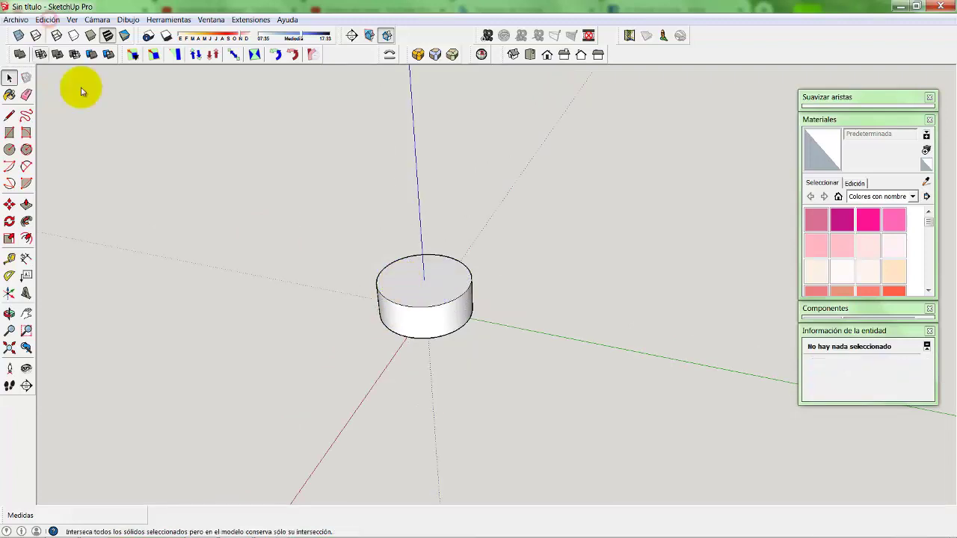
click(47, 19)
click(82, 96)
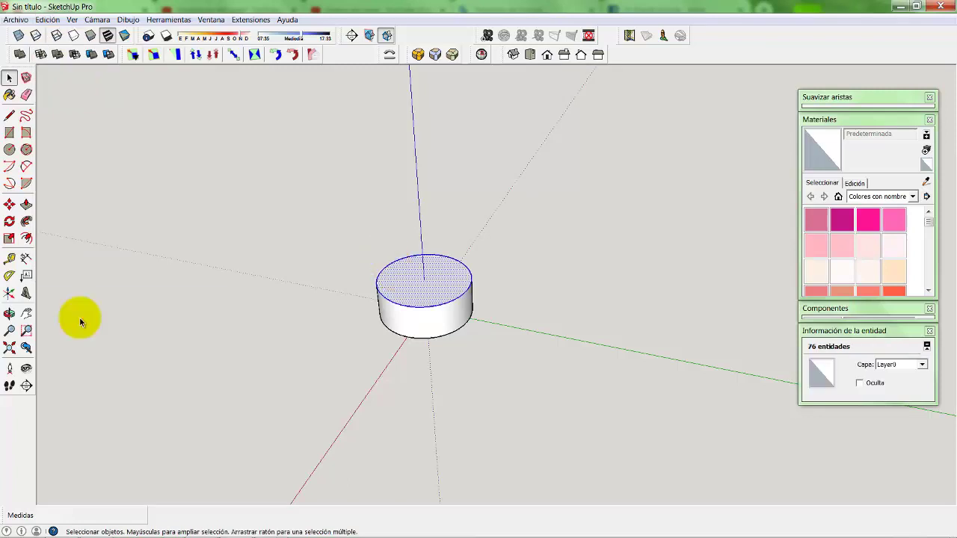
click(10, 237)
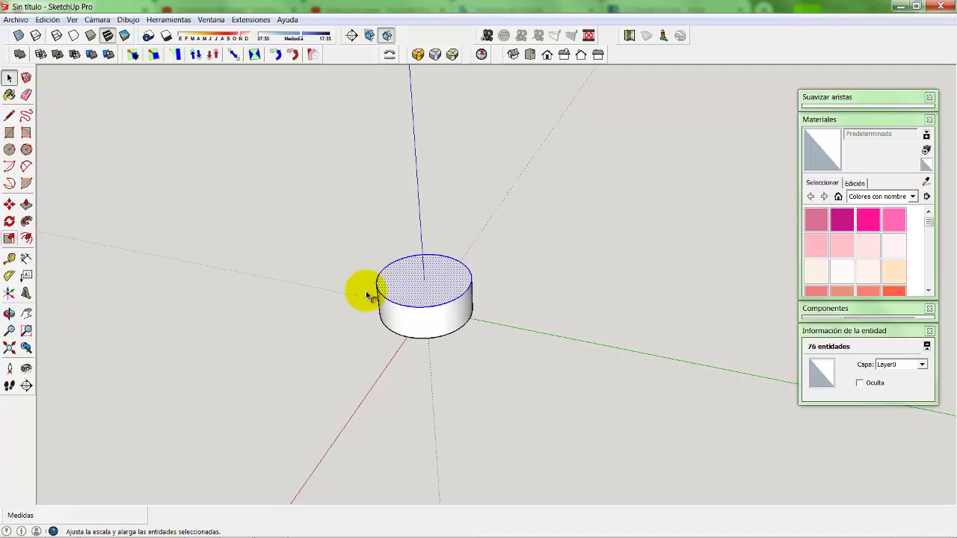
- Offset the top face 2 mm inward, then check the resulting outer ring and inner circle
key(f)
click(378, 292)
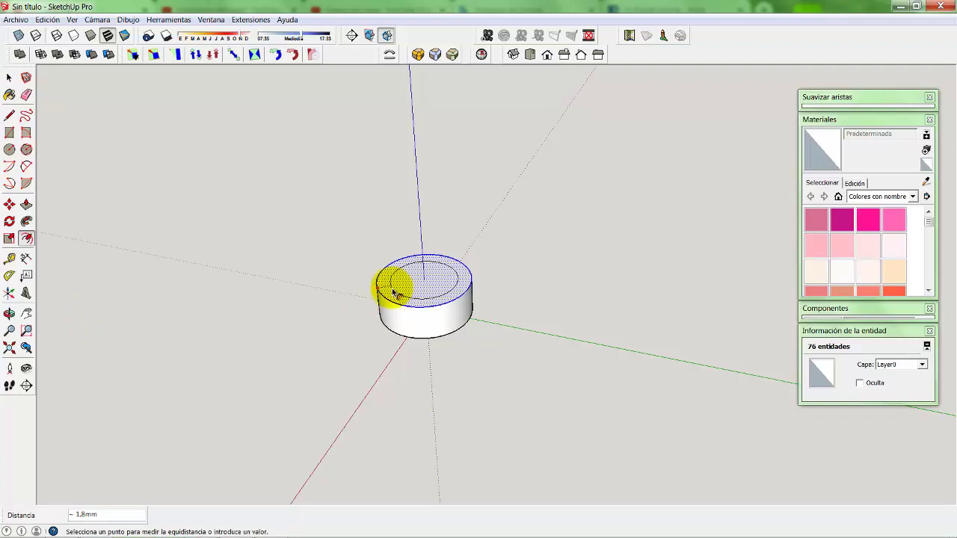
text(2)
key(Return)
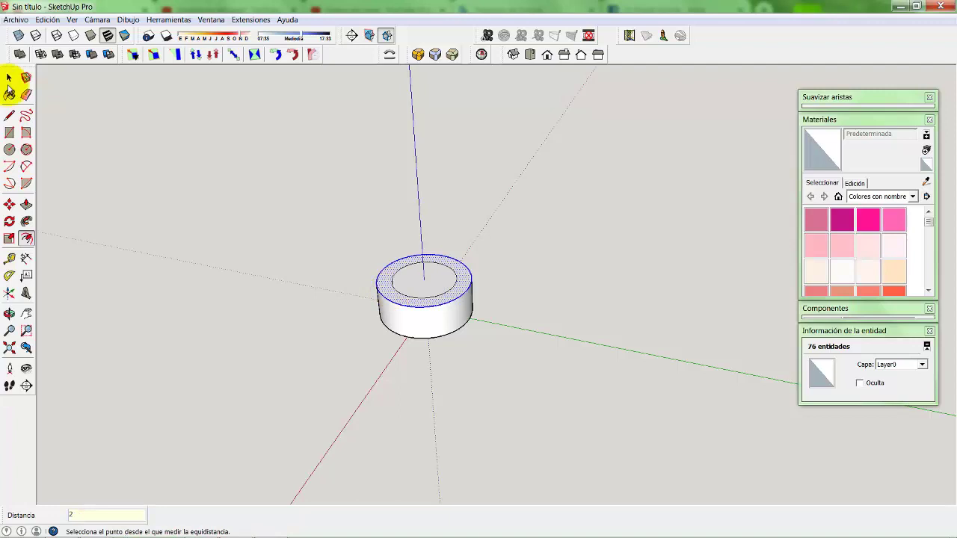
click(8, 82)
click(405, 282)
click(410, 290)
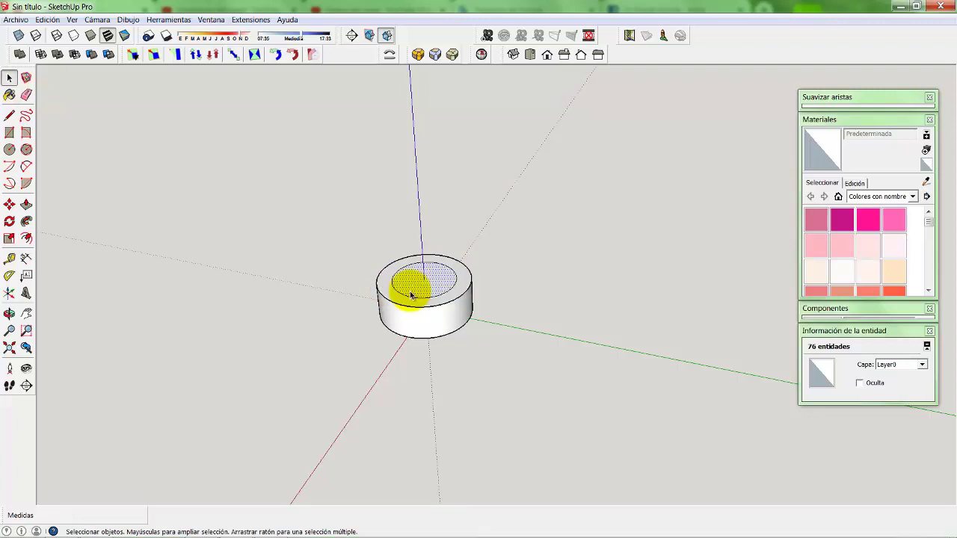
click(389, 297)
click(20, 225)
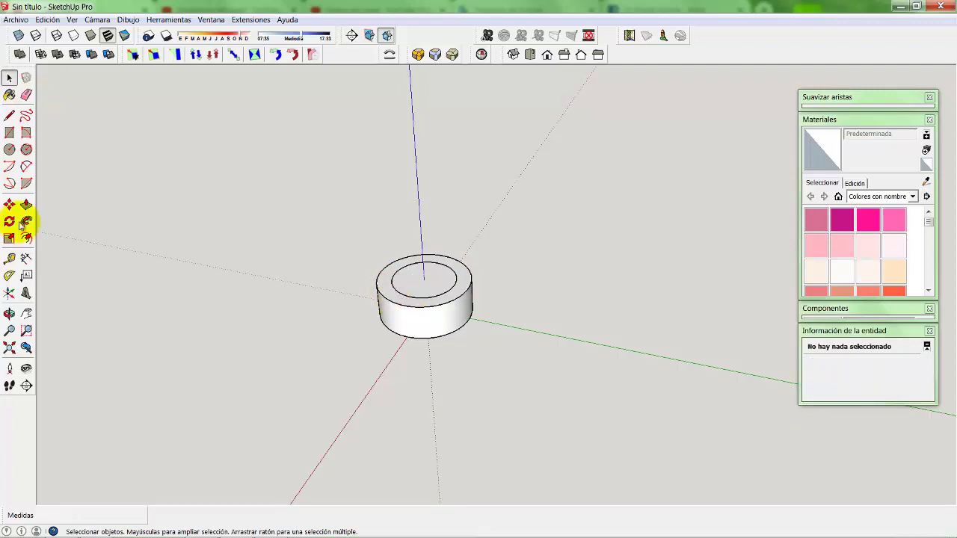
- Pull the outer top ring up 10 mm into a hollow tube, then select the tube
key(ctrl+z)
click(27, 205)
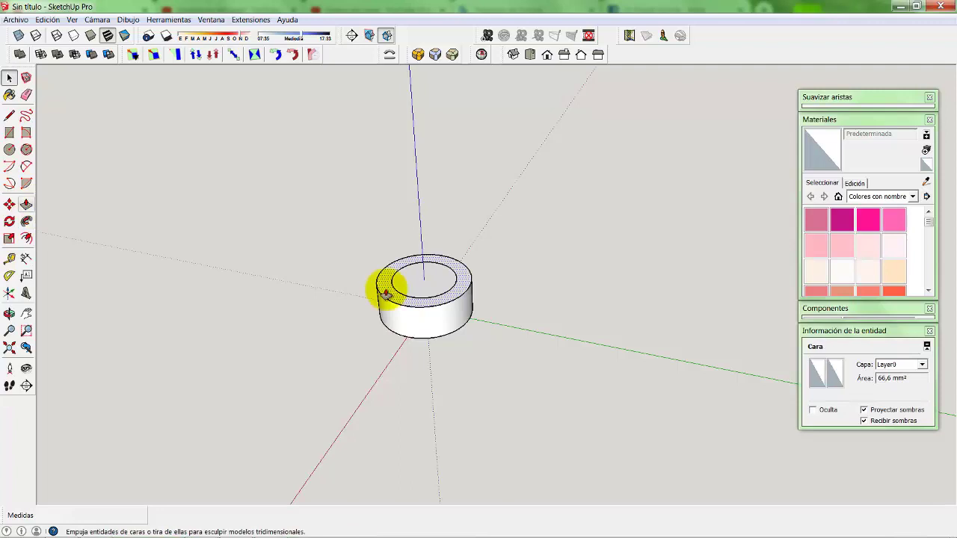
click(386, 292)
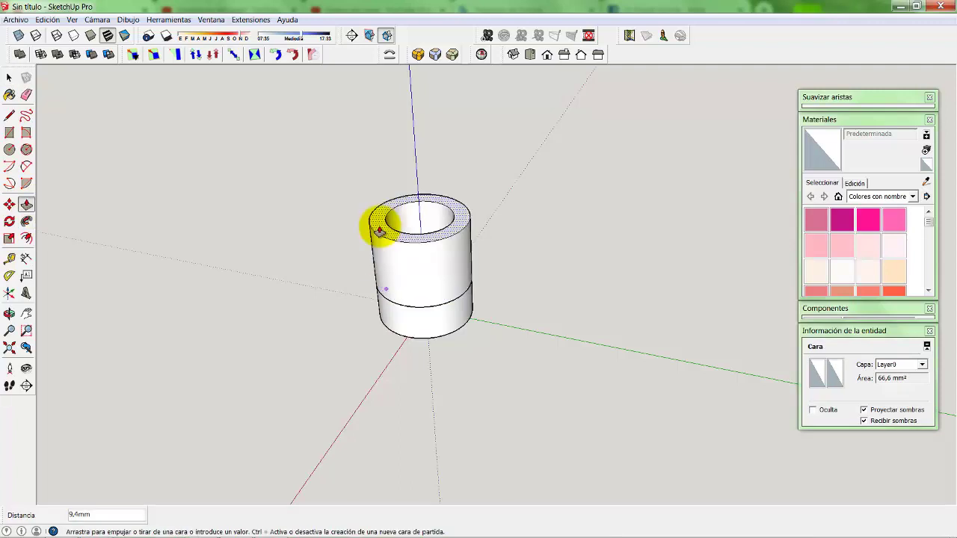
text(10)
key(Return)
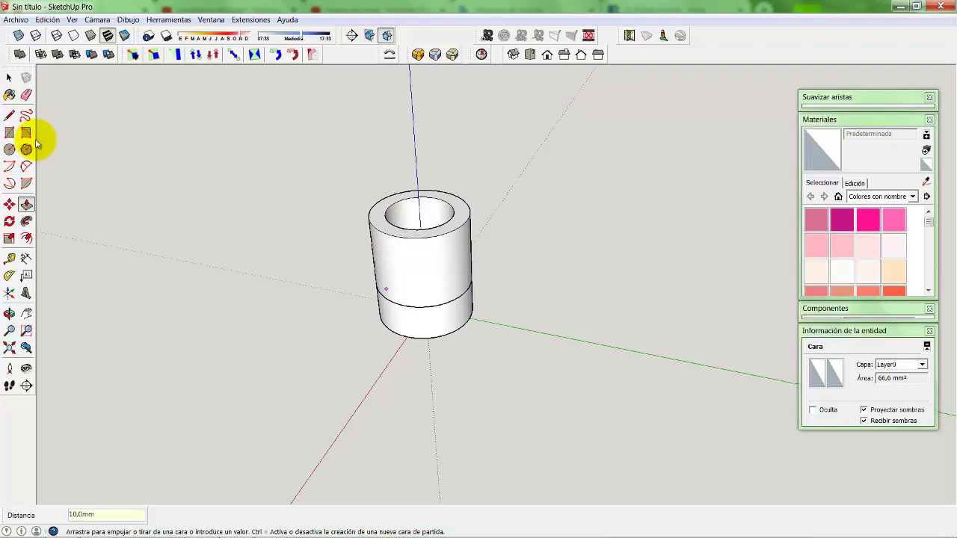
key(space)
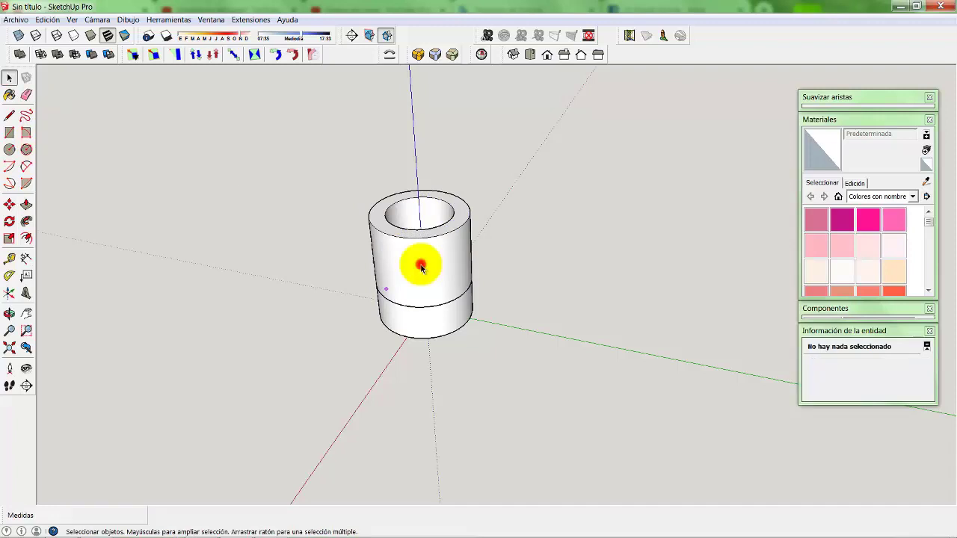
click(421, 262)
right_click(420, 264)
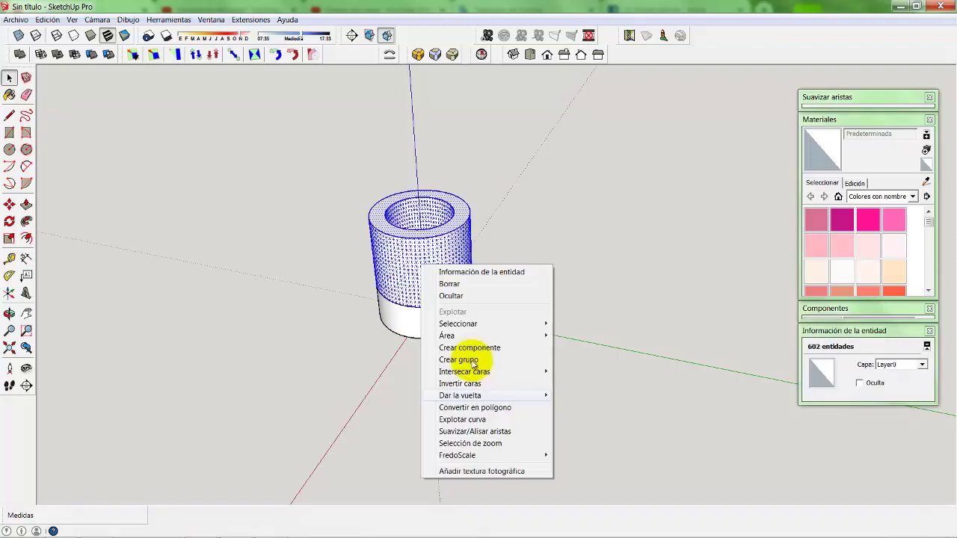
- Make the raised tube its own group and select it together with the base
click(459, 360)
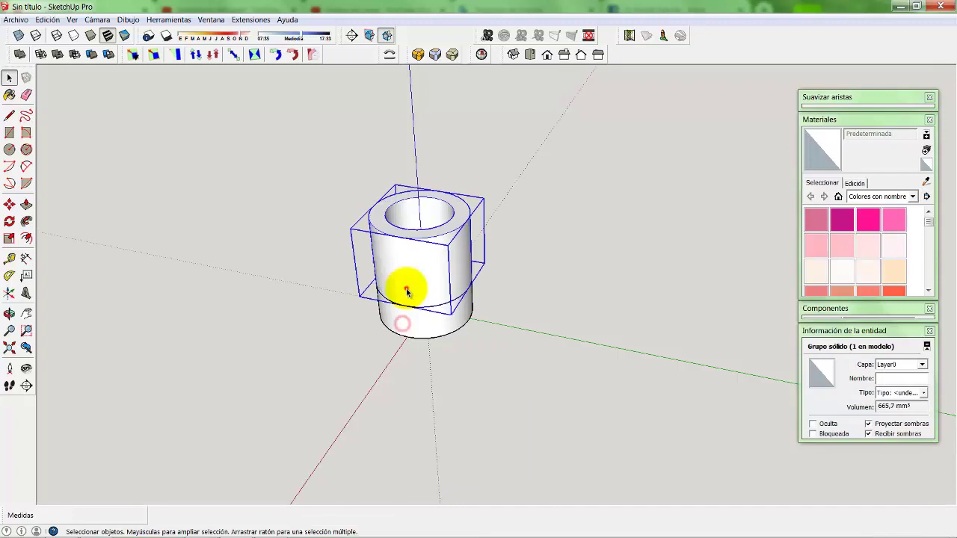
click(411, 301)
click(422, 258)
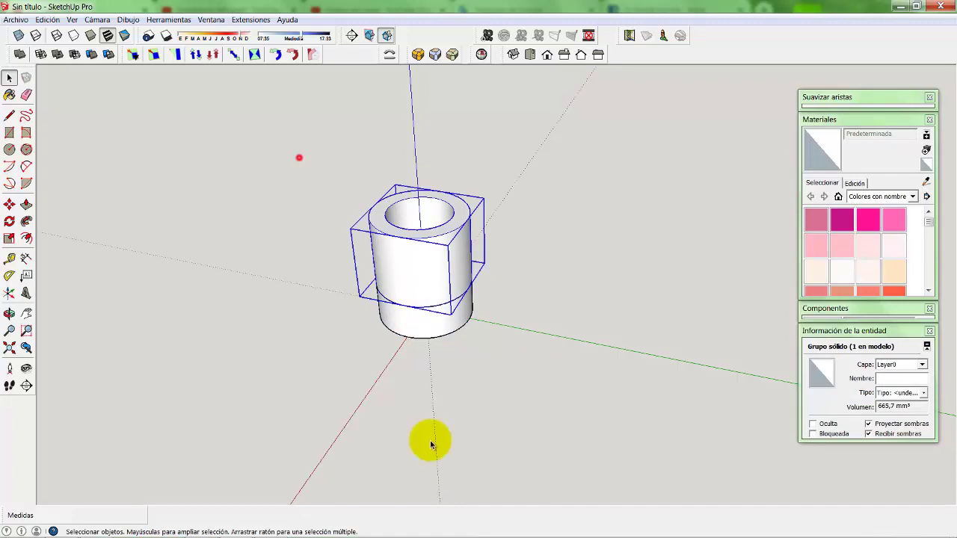
drag(431, 444, 575, 376)
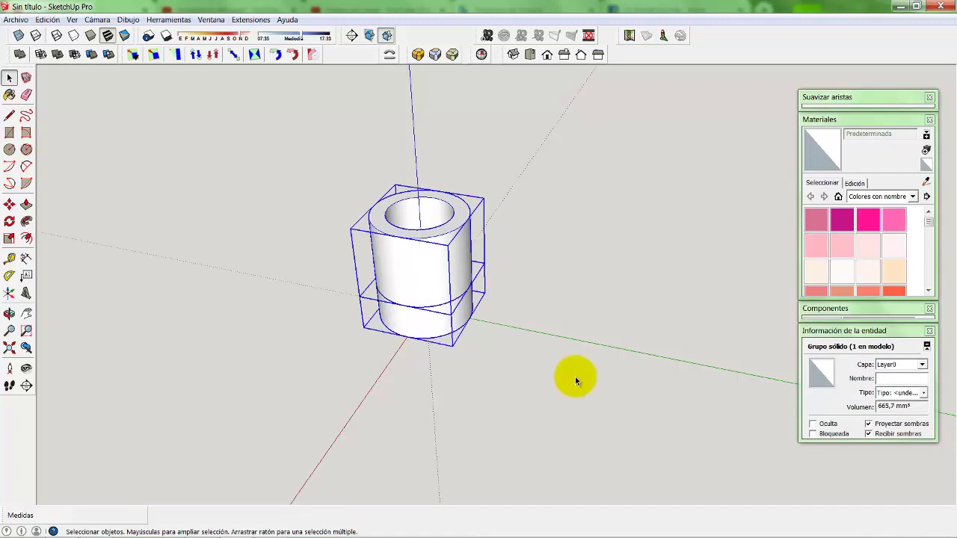
shift+click(438, 307)
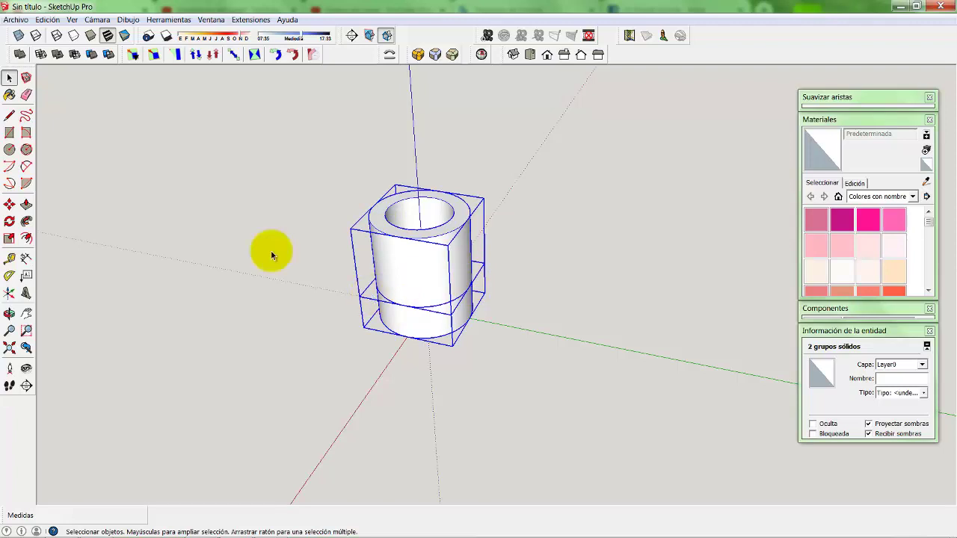
- Undo stray changes with Ctrl+Z while checking the base group selection
click(400, 316)
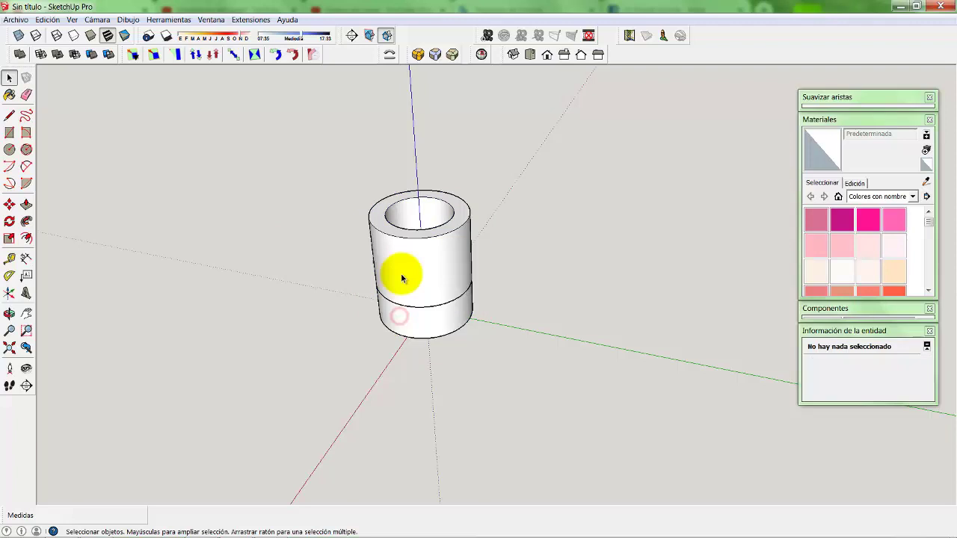
click(401, 277)
key(ctrl+z)
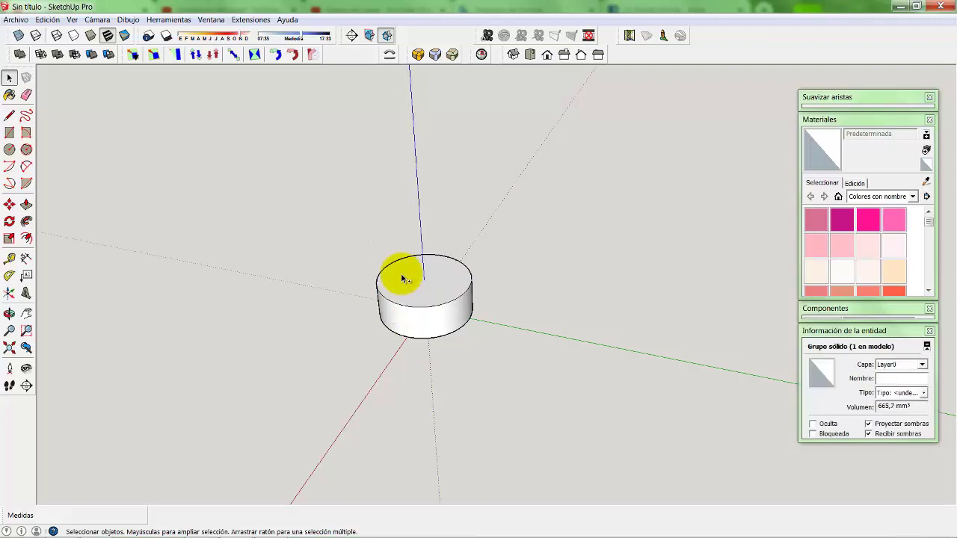
key(ctrl+z)
key(ctrl+z)
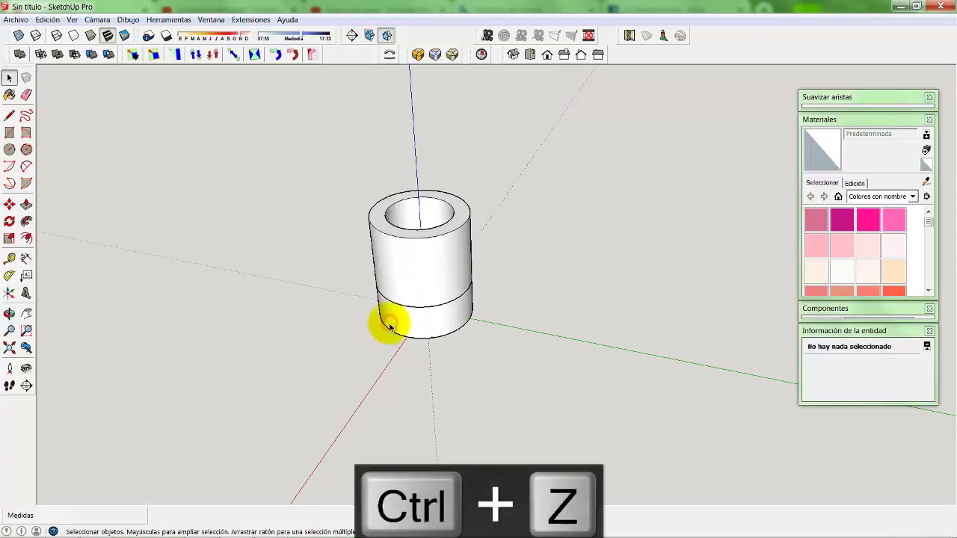
click(389, 327)
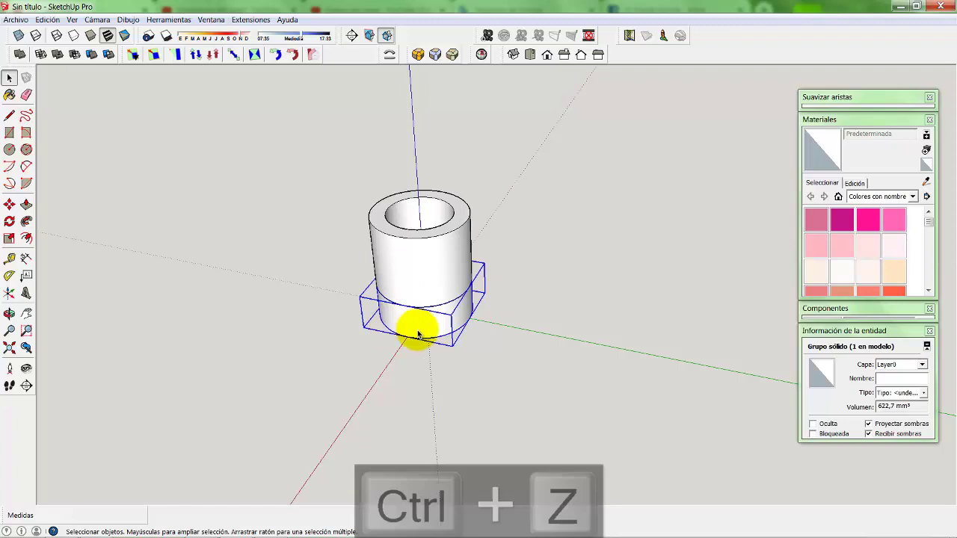
key(ctrl+z)
key(ctrl+z)
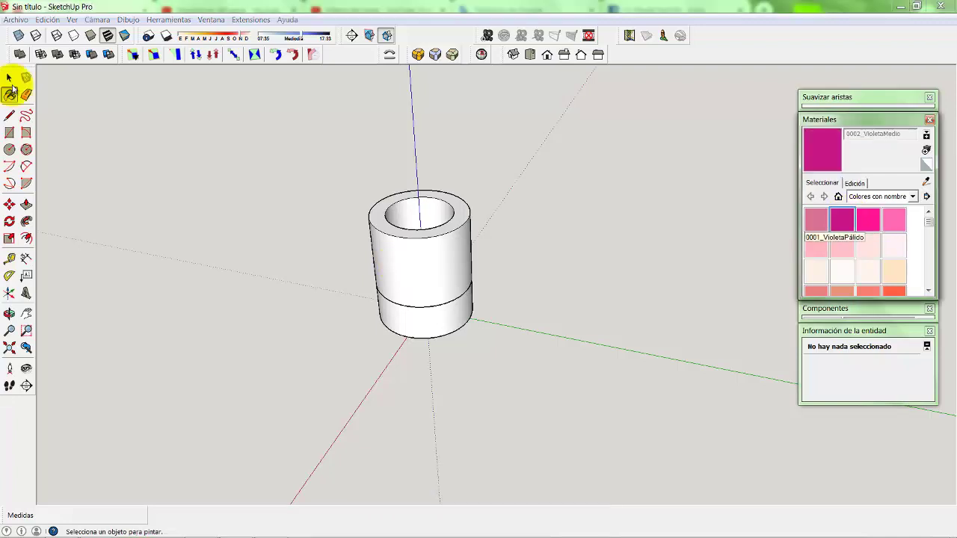
- Paint the upper tube group 0002_VioletaMedio, keep the base white, and check both groups
click(419, 303)
key(space)
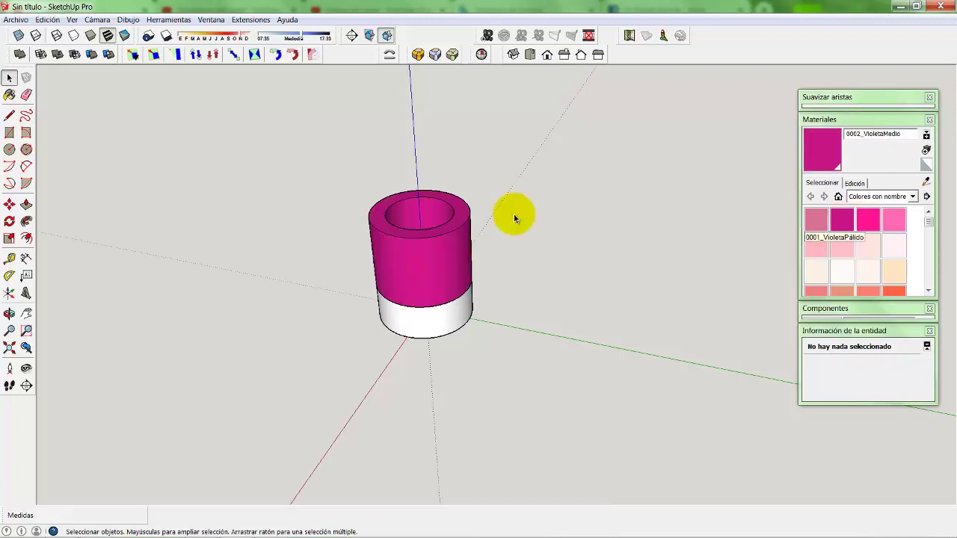
click(432, 305)
click(432, 303)
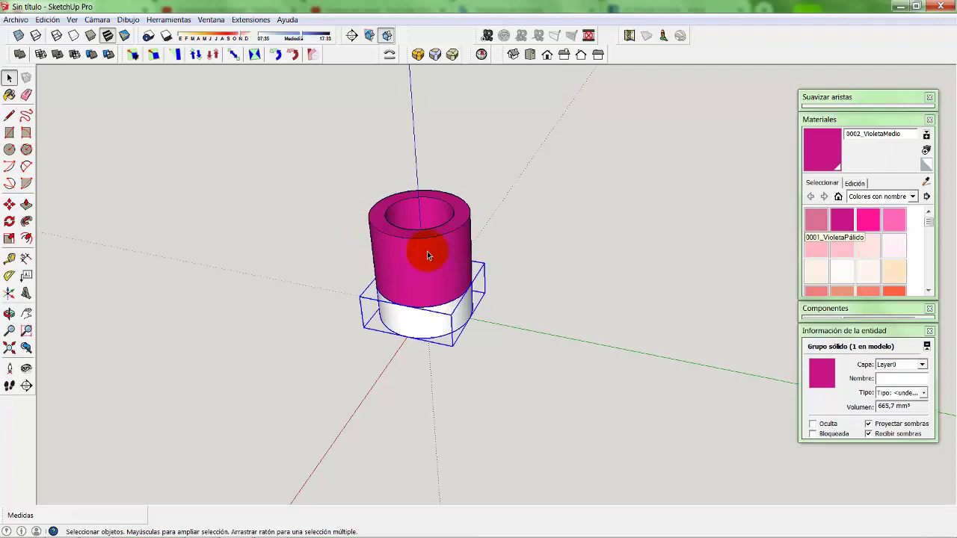
click(427, 252)
click(412, 329)
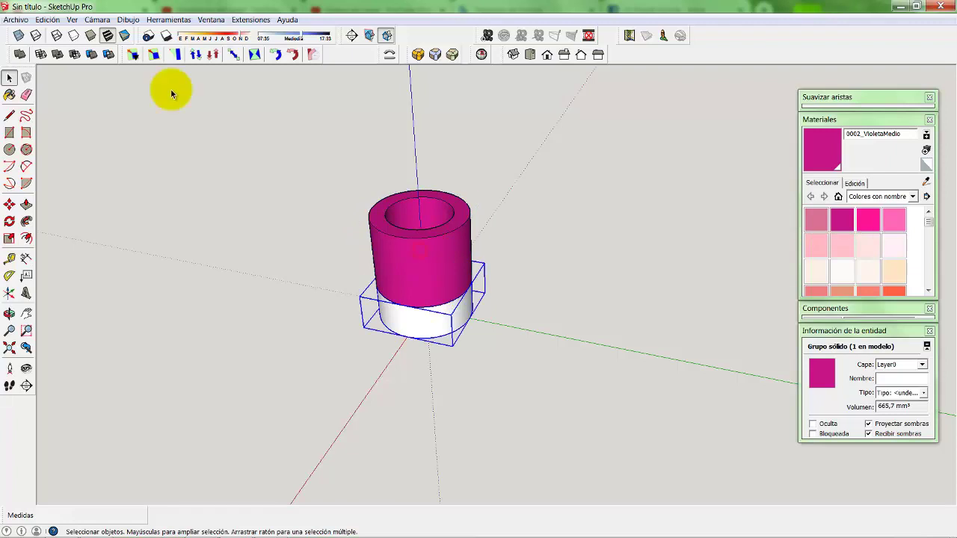
click(20, 53)
click(407, 261)
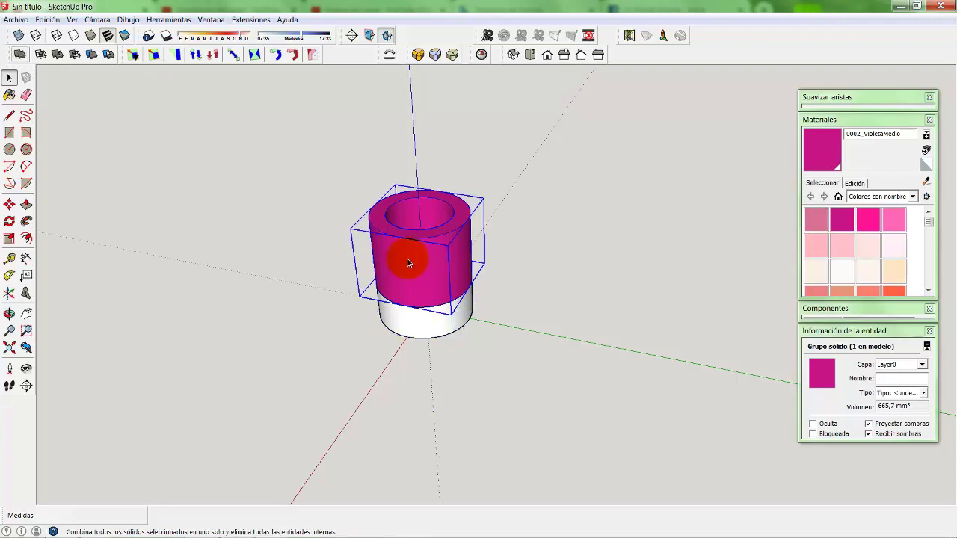
- Fuse the white base and violet tube with Outer Shell into one 1288,4 mm³ solid
click(27, 61)
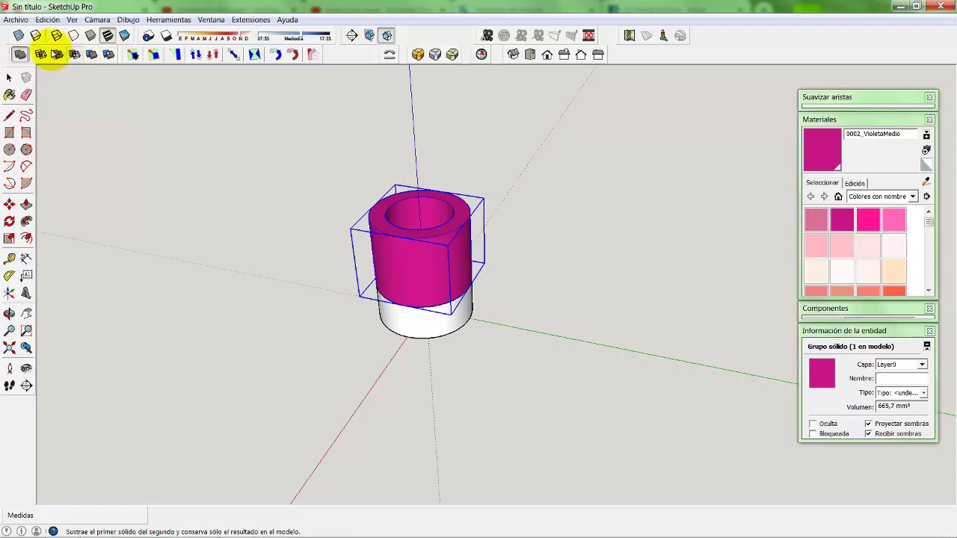
click(22, 57)
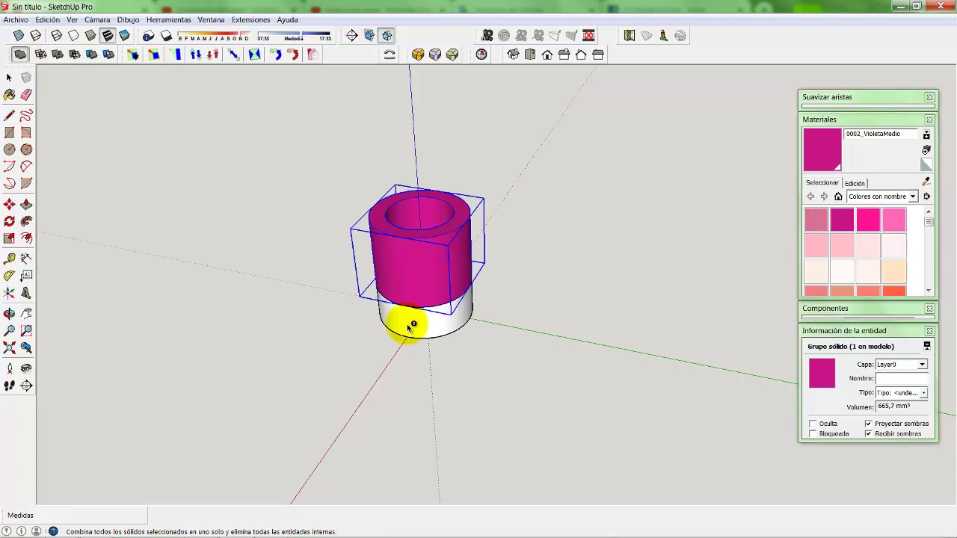
click(408, 326)
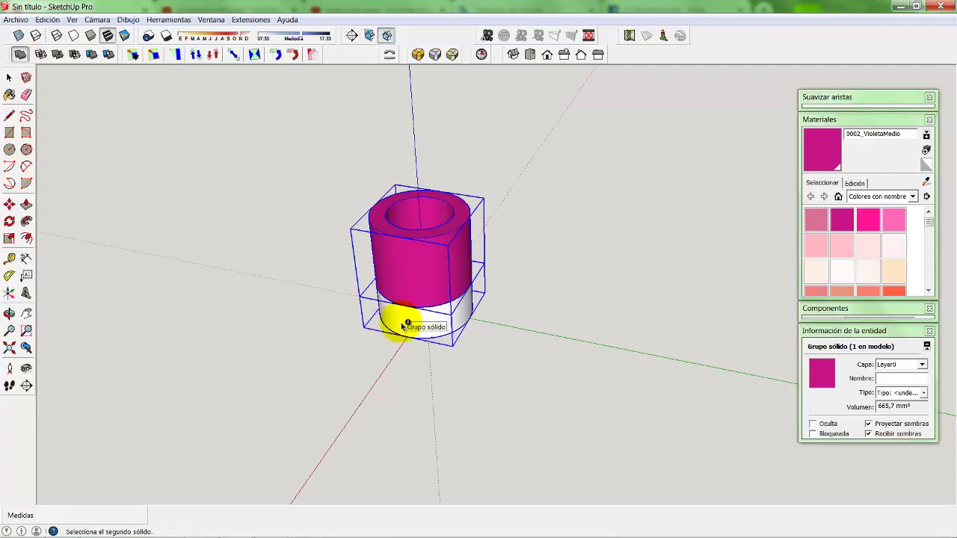
click(400, 320)
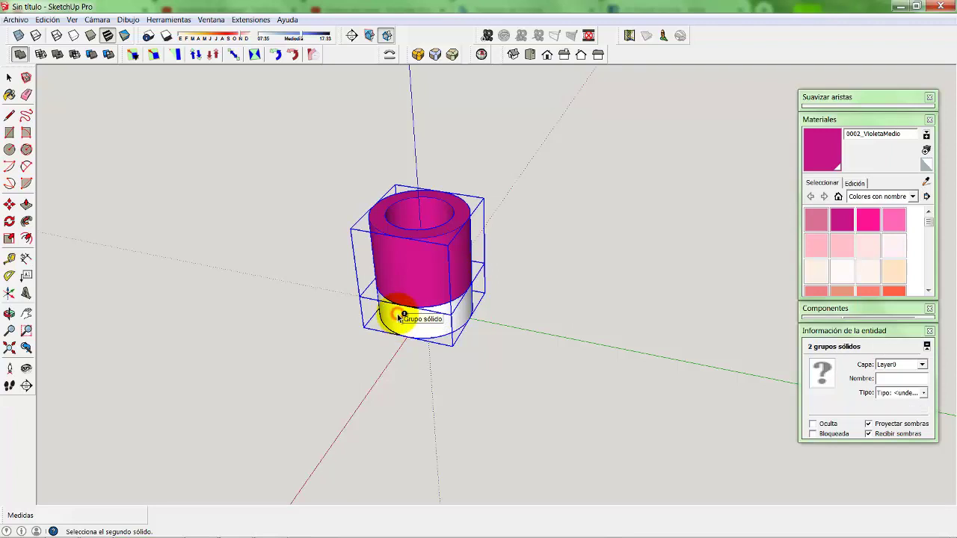
click(7, 78)
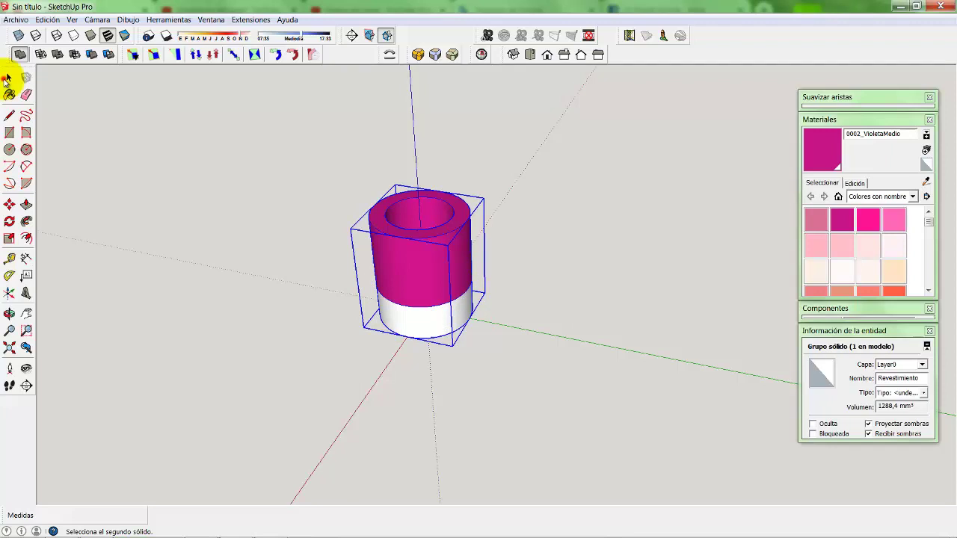
- Paint the merged solid's white base 0002_VioletaMedio, then exit and select the Revestimiento group
click(26, 313)
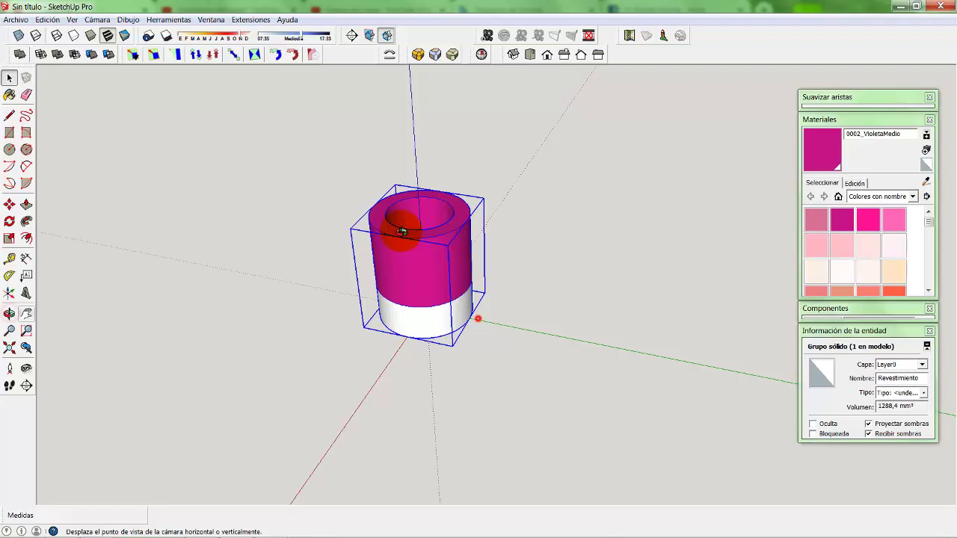
middle_drag(401, 232, 419, 224)
middle_drag(419, 284, 420, 300)
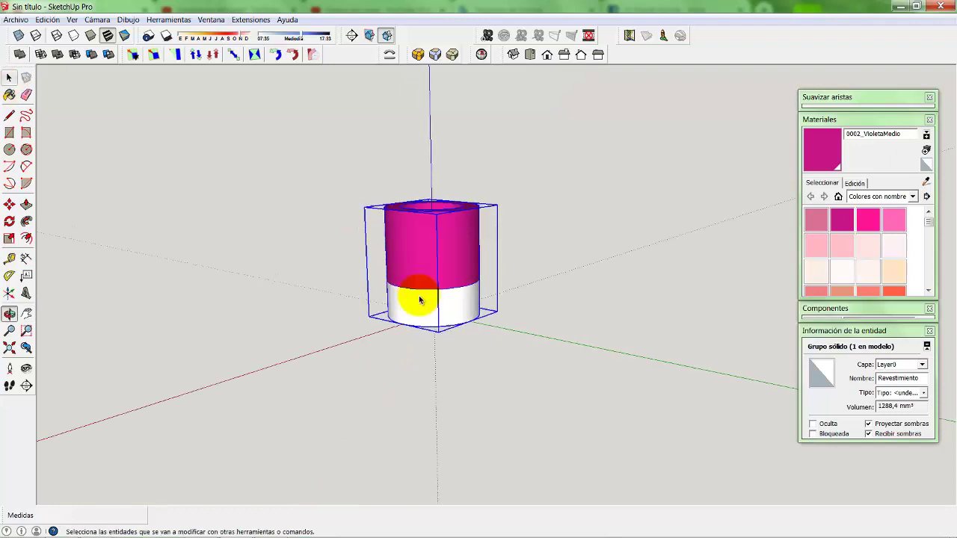
triple_click(420, 262)
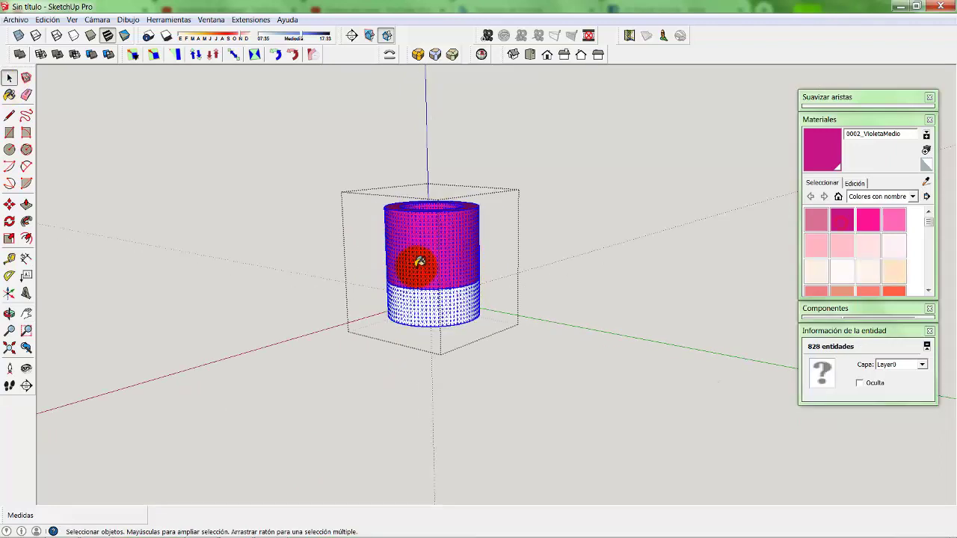
key(b)
click(436, 327)
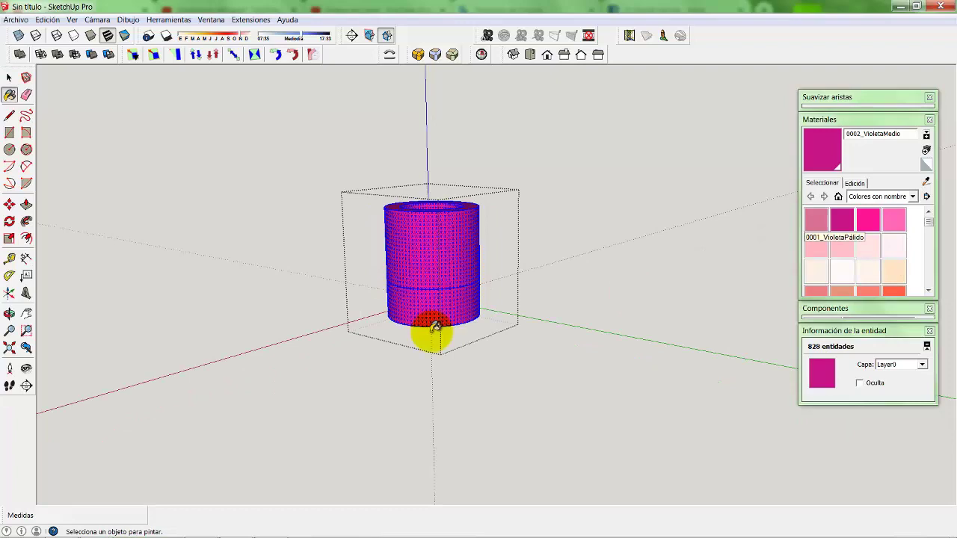
click(7, 78)
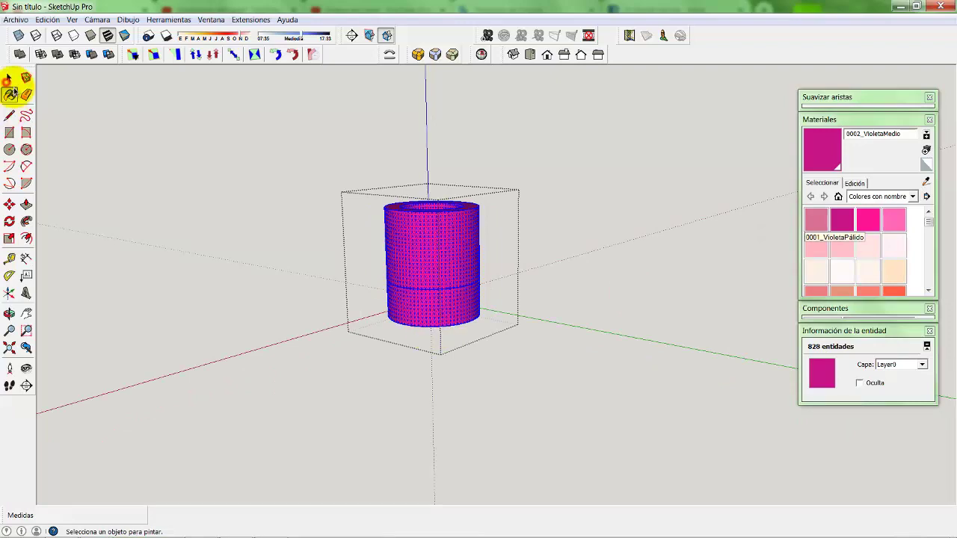
click(402, 281)
click(388, 283)
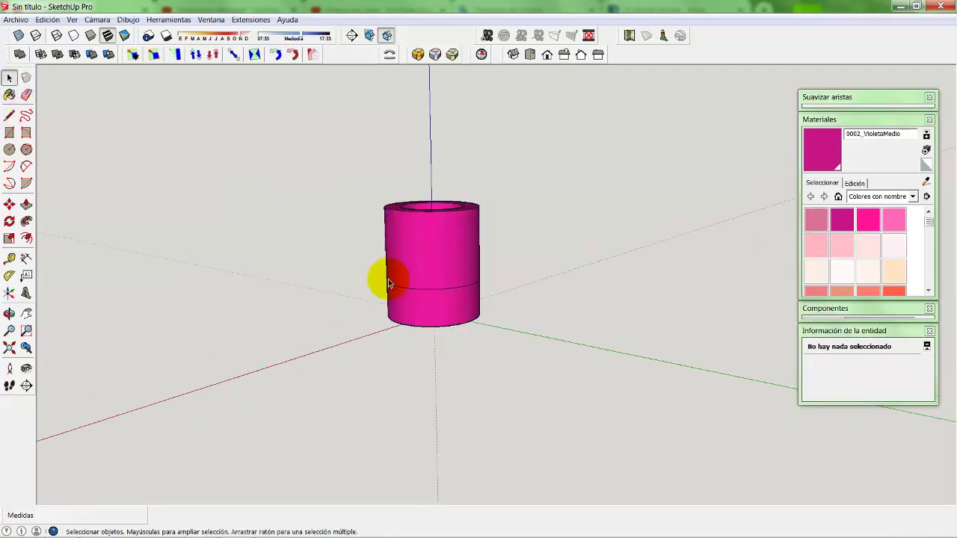
click(388, 282)
- View the tube from above and inspect its circular seam edge inside the group
click(10, 314)
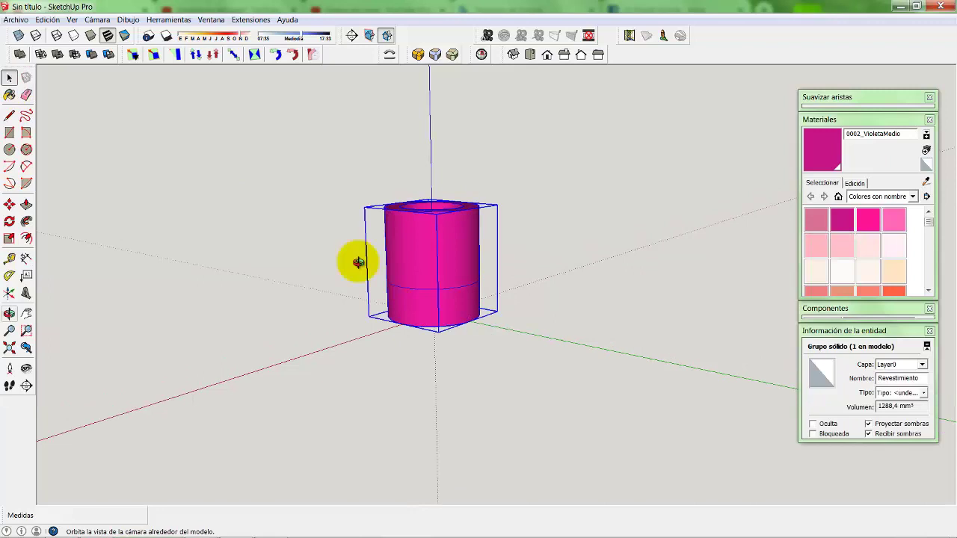
mouse_move(210, 332)
mouse_down()
mouse_move(69, 157)
mouse_move(479, 312)
mouse_up()
key(space)
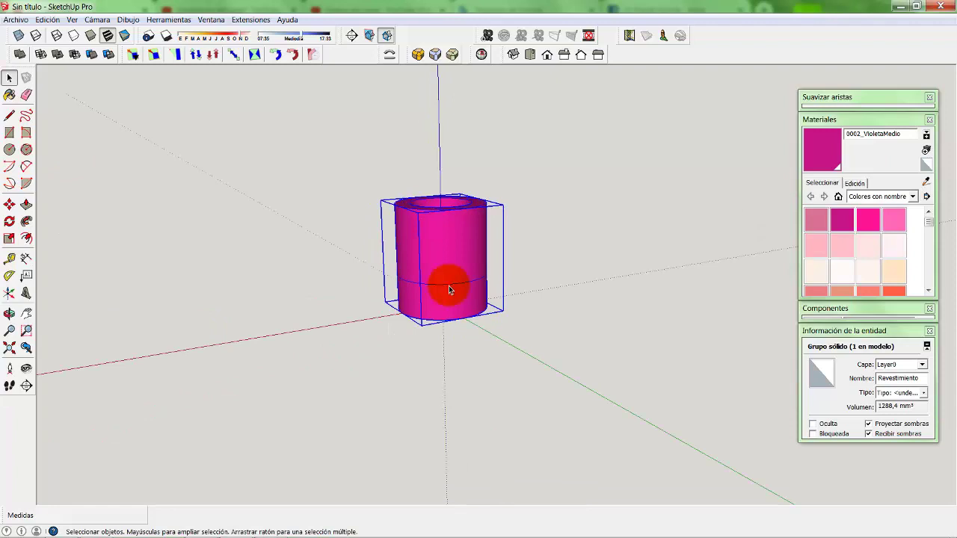
double_click(451, 289)
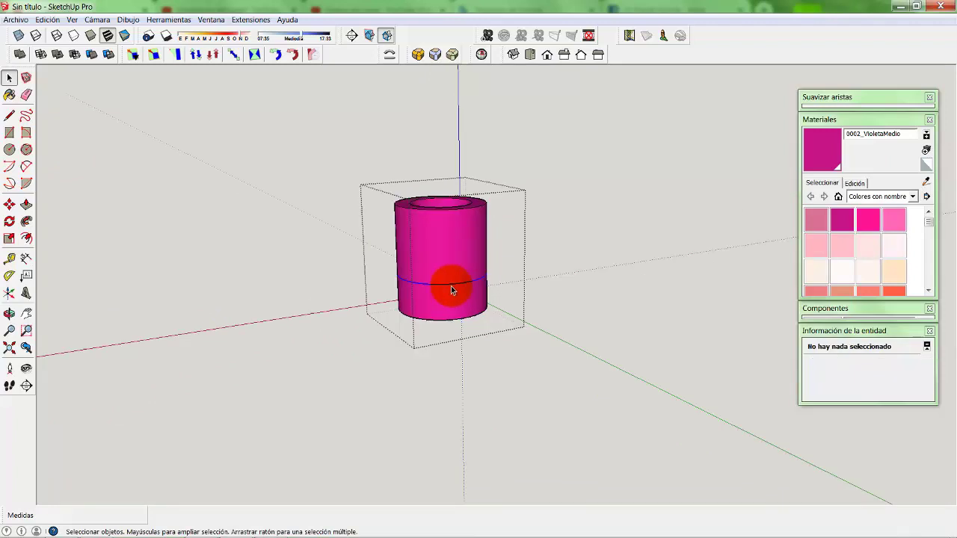
click(451, 289)
click(55, 386)
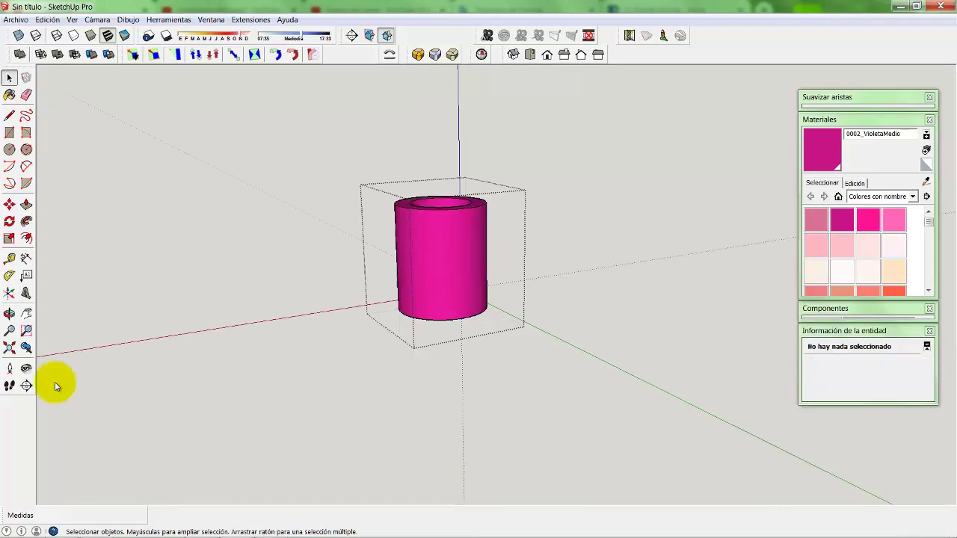
click(9, 385)
- Look down into and under the tube, then switch to the Front standard view
middle_click(412, 495)
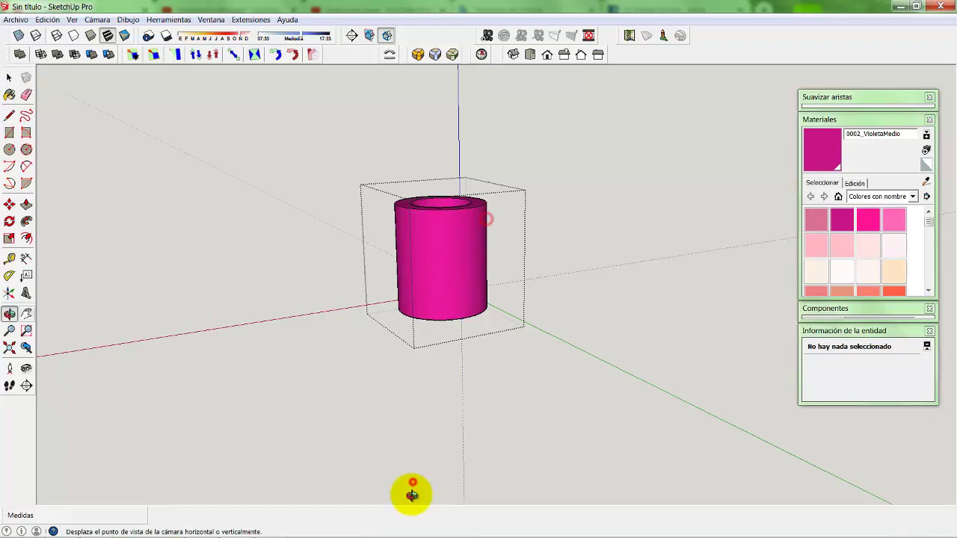
mouse_move(412, 495)
middle_down()
mouse_move(451, 231)
mouse_move(468, 270)
middle_up()
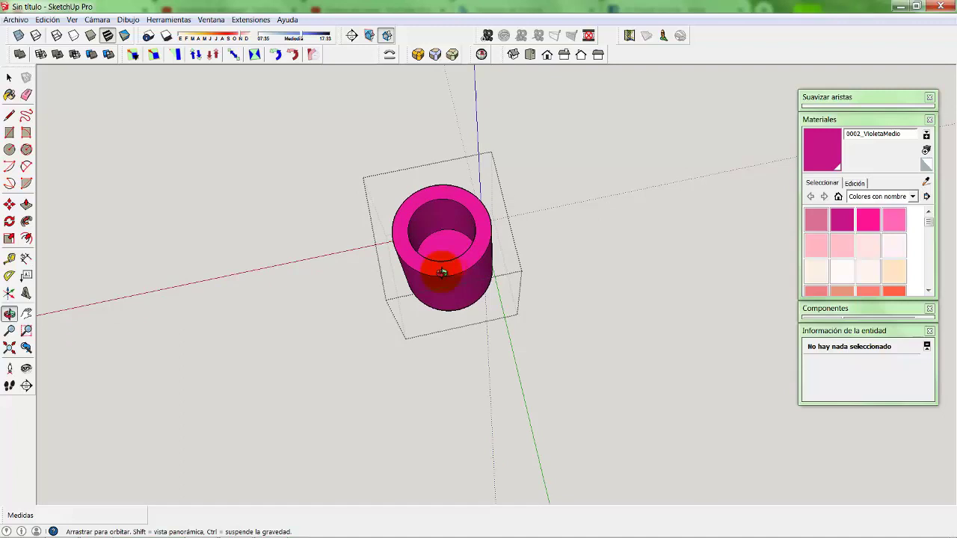
mouse_move(442, 272)
mouse_down()
mouse_move(431, 187)
mouse_move(415, 374)
mouse_up()
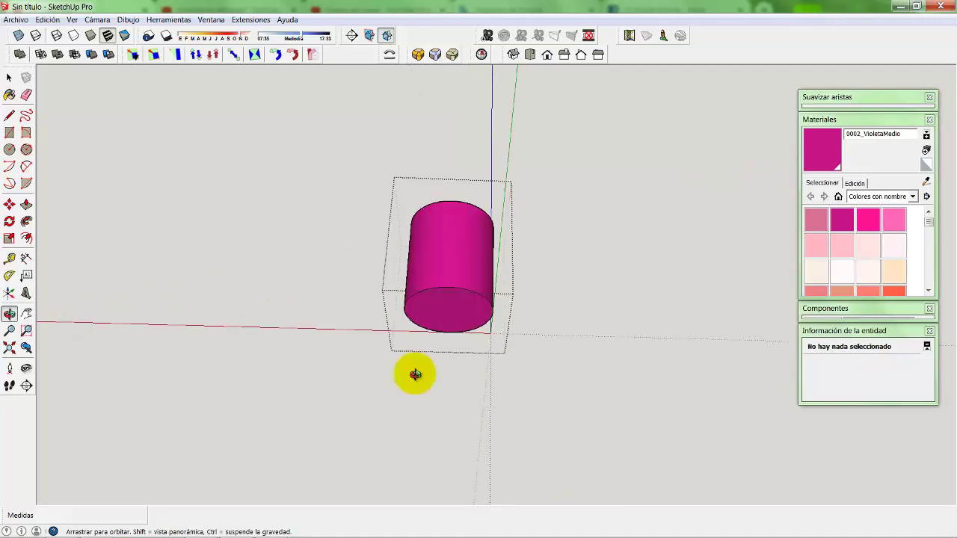
click(16, 57)
key(space)
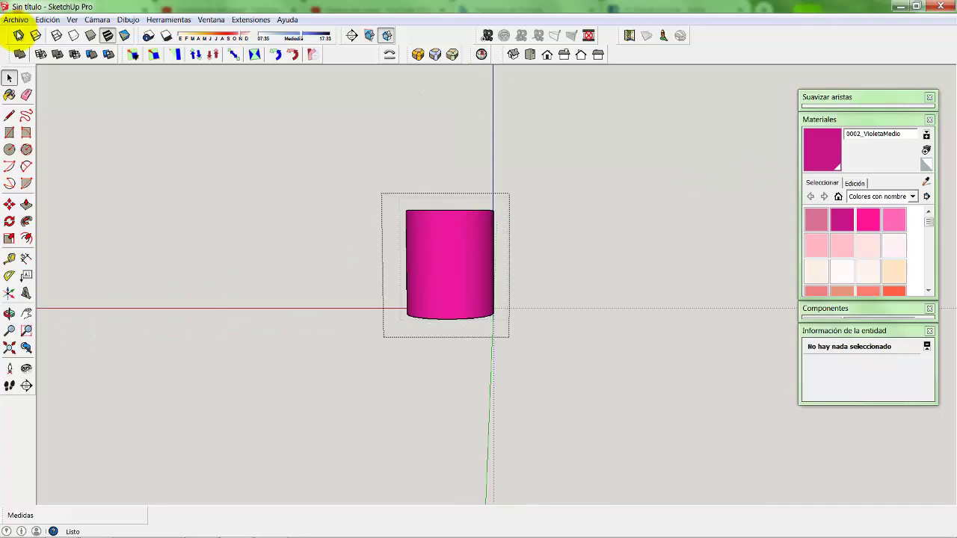
- Turn on X-ray face style, move to a zoomed perspective view, and select the tube group
click(9, 313)
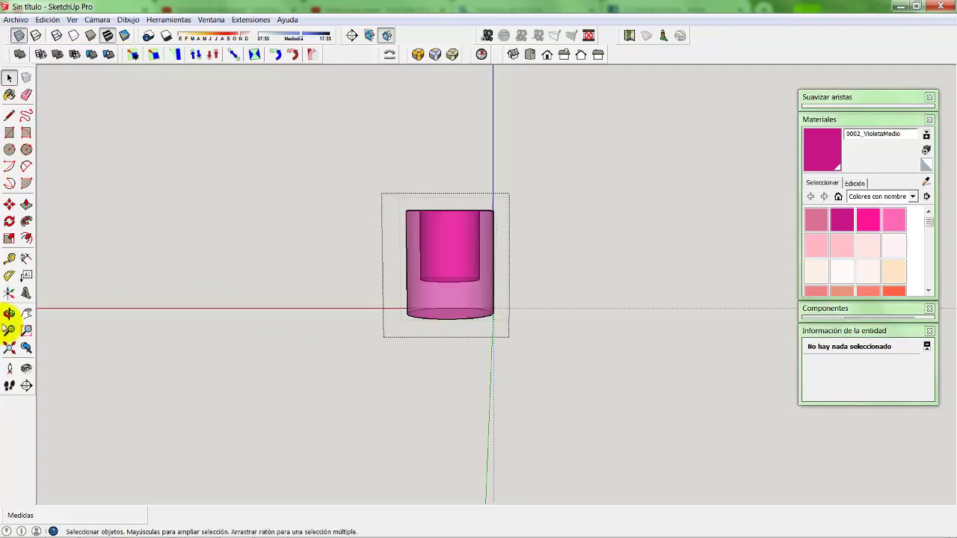
mouse_move(391, 254)
mouse_down()
mouse_move(665, 302)
mouse_move(238, 240)
mouse_move(464, 129)
mouse_move(410, 302)
mouse_move(476, 273)
mouse_move(401, 263)
mouse_up()
click(456, 247)
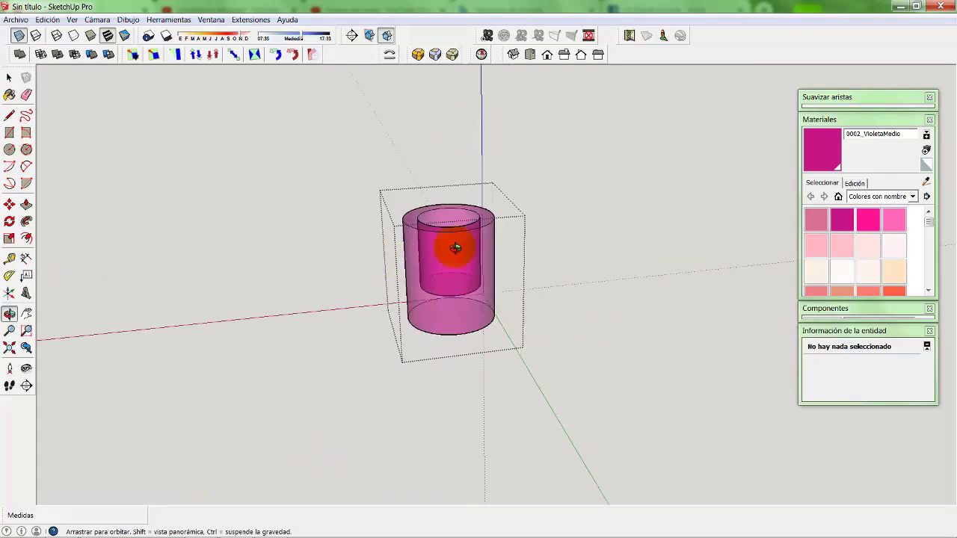
scroll(455, 248, up, 3)
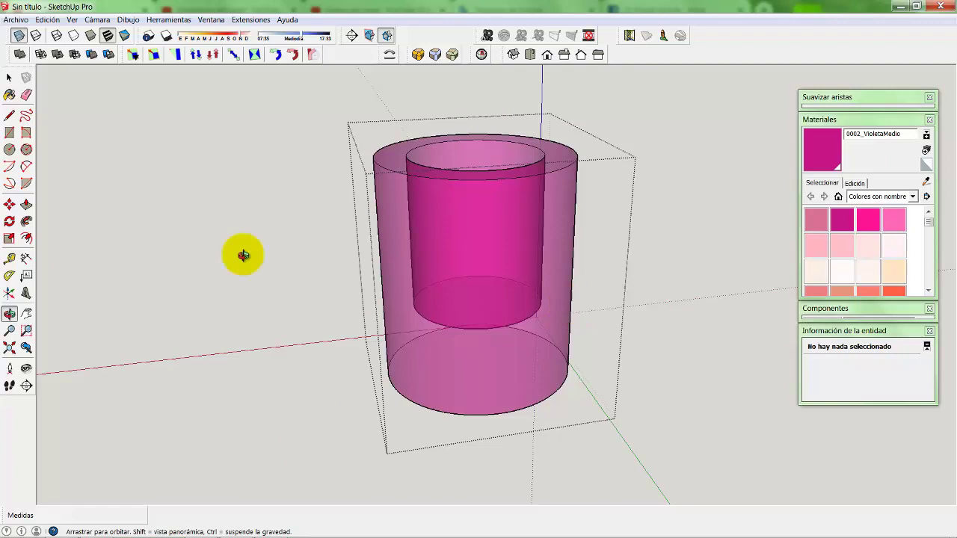
mouse_move(243, 256)
mouse_down()
mouse_move(424, 333)
mouse_move(275, 205)
mouse_up()
click(8, 77)
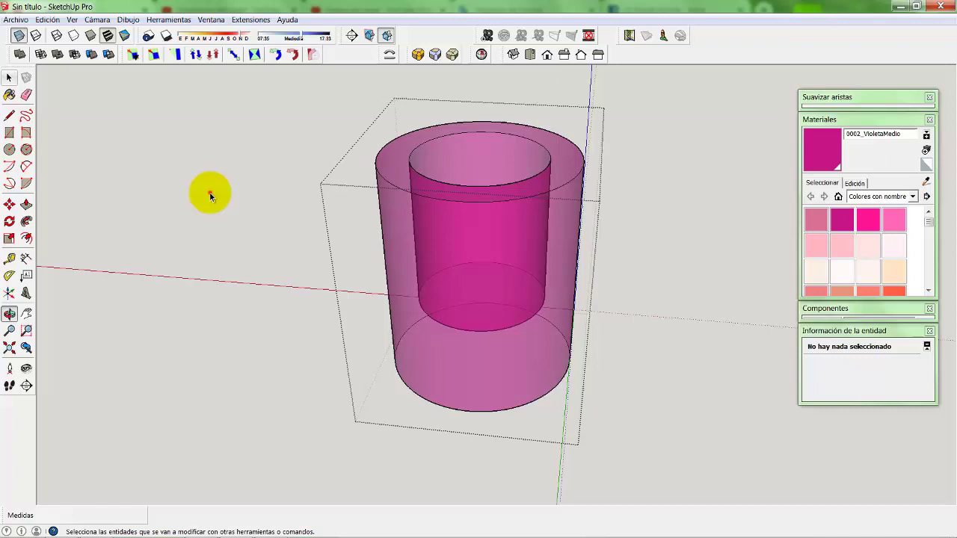
key(space)
click(481, 54)
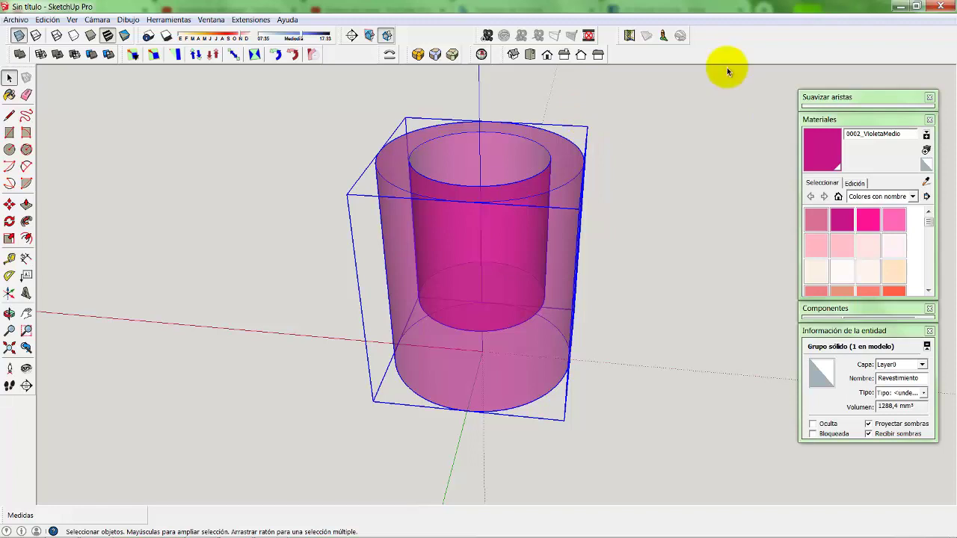
click(482, 55)
click(482, 56)
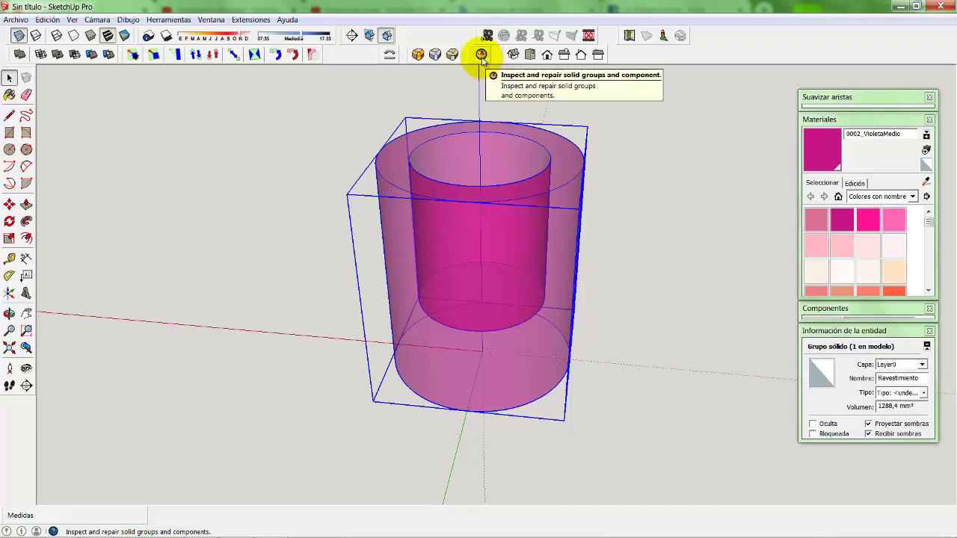
click(482, 57)
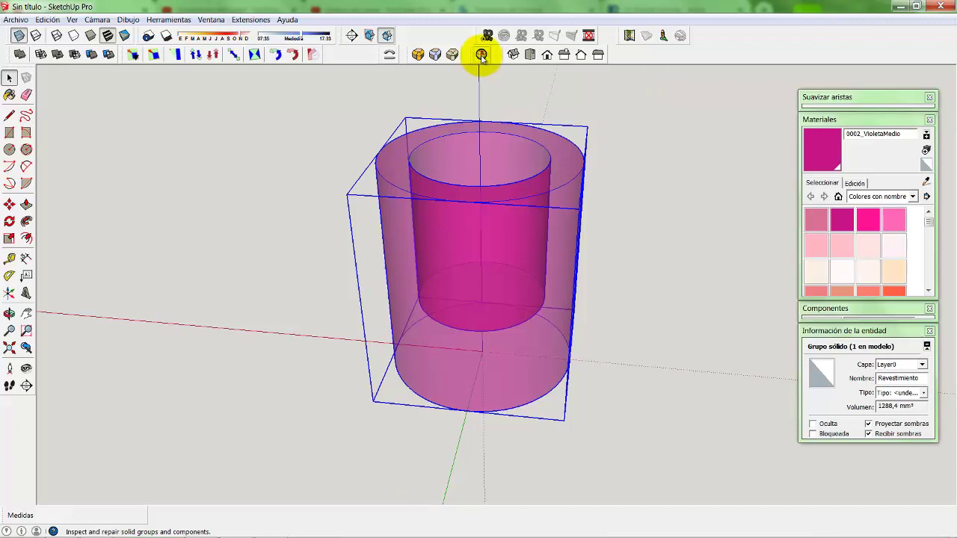
click(482, 56)
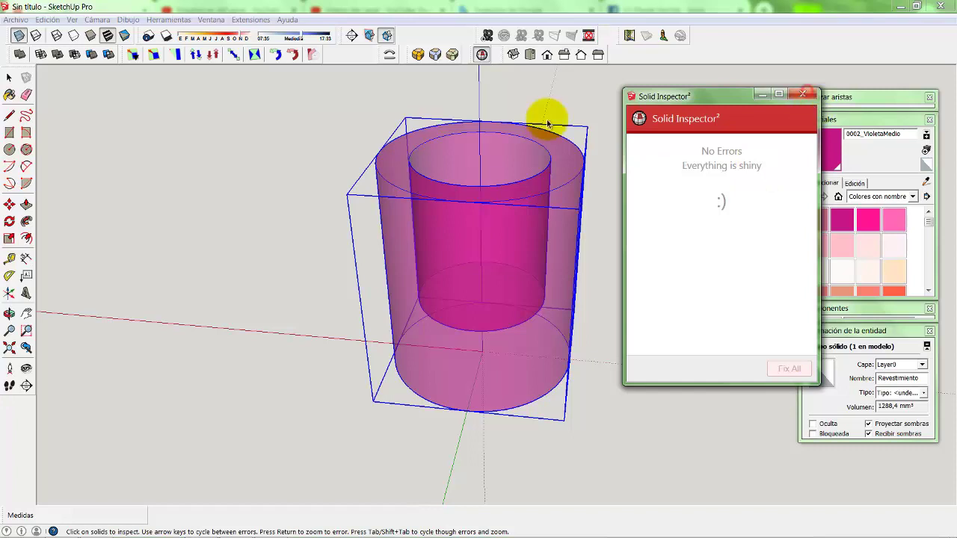
key(space)
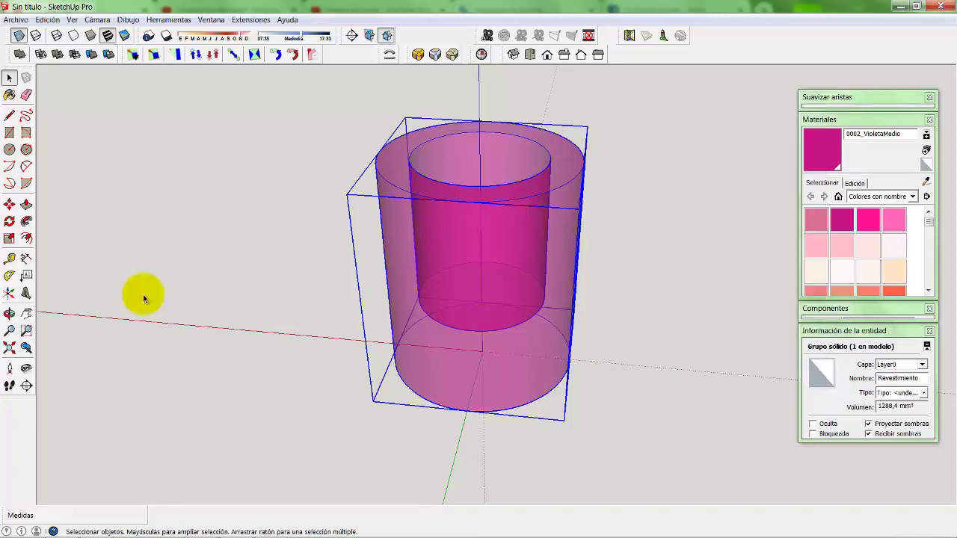
click(9, 314)
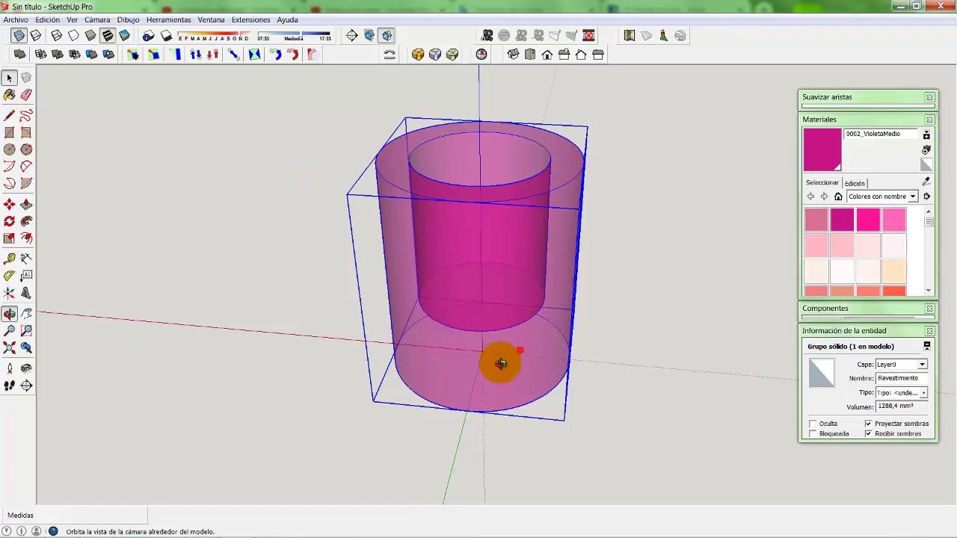
mouse_move(501, 363)
mouse_down()
mouse_move(440, 375)
mouse_move(461, 362)
mouse_up()
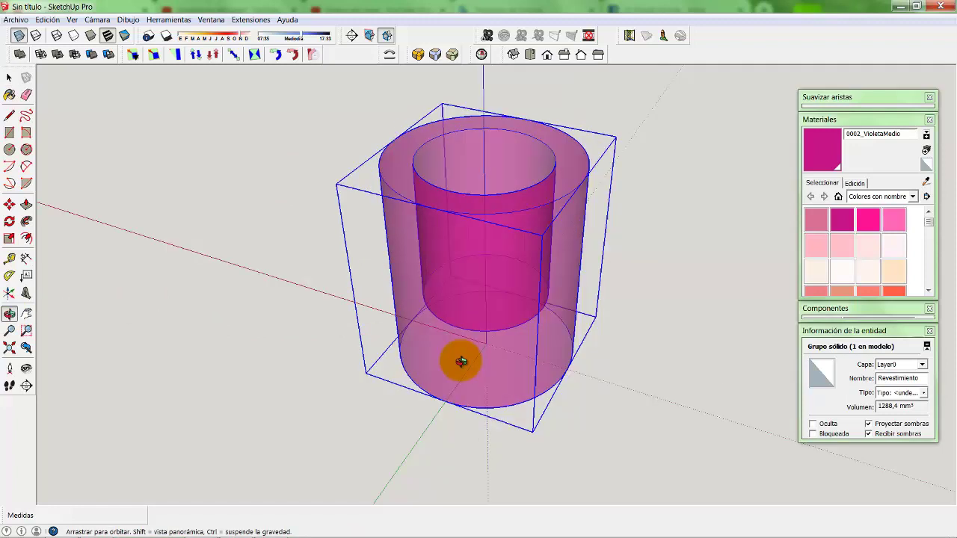
scroll(335, 306, down, 3)
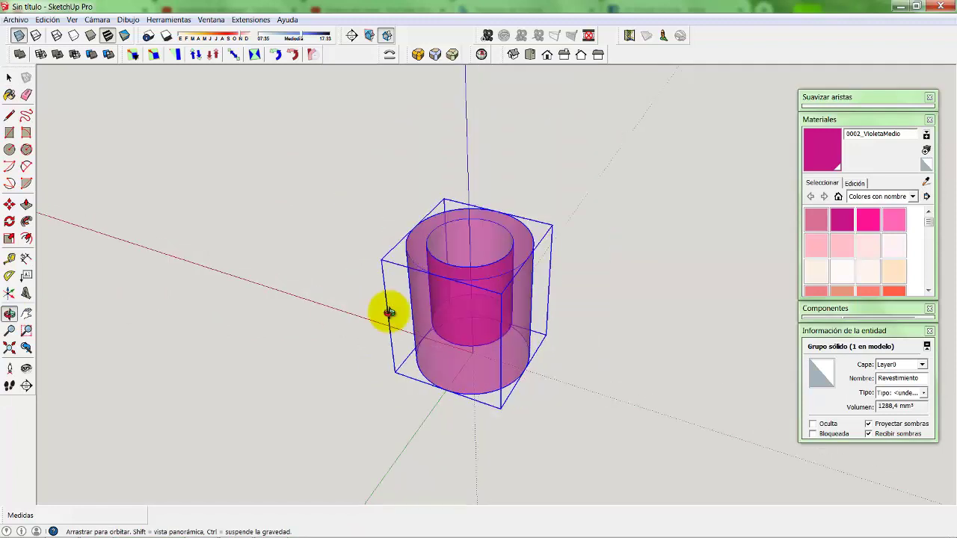
mouse_move(388, 312)
mouse_down()
mouse_move(431, 307)
mouse_move(435, 196)
mouse_move(449, 289)
mouse_move(480, 321)
mouse_move(470, 409)
mouse_move(360, 423)
mouse_move(458, 361)
mouse_move(518, 399)
mouse_move(547, 381)
mouse_up()
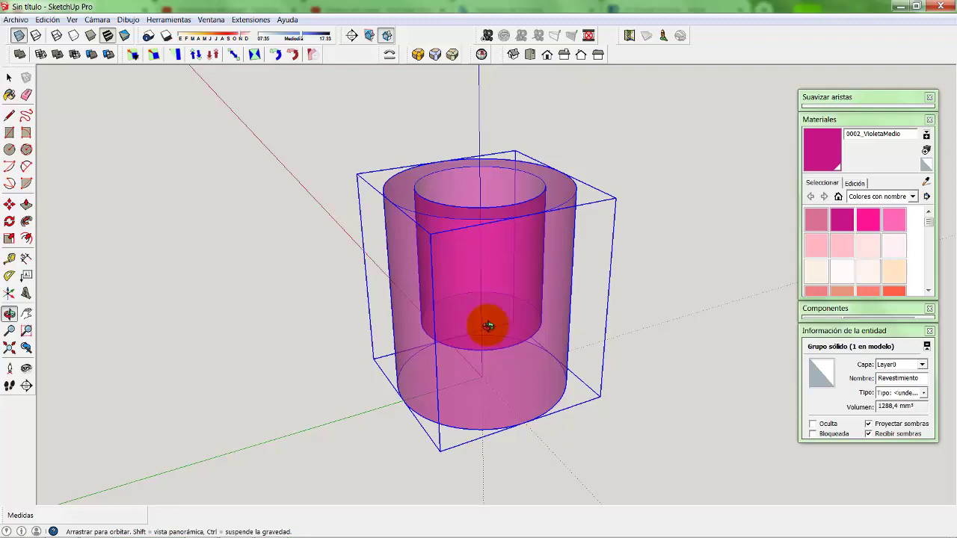
drag(487, 326, 487, 326)
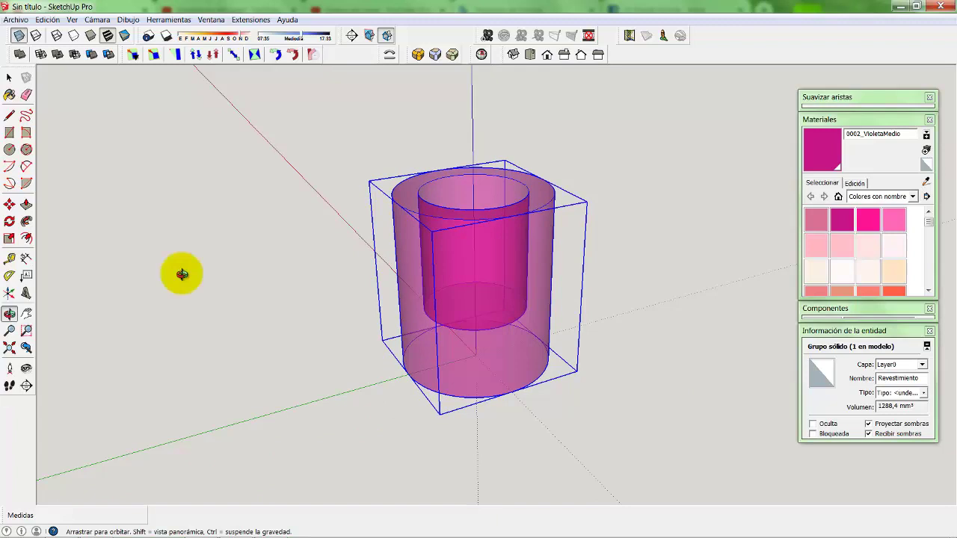
click(11, 78)
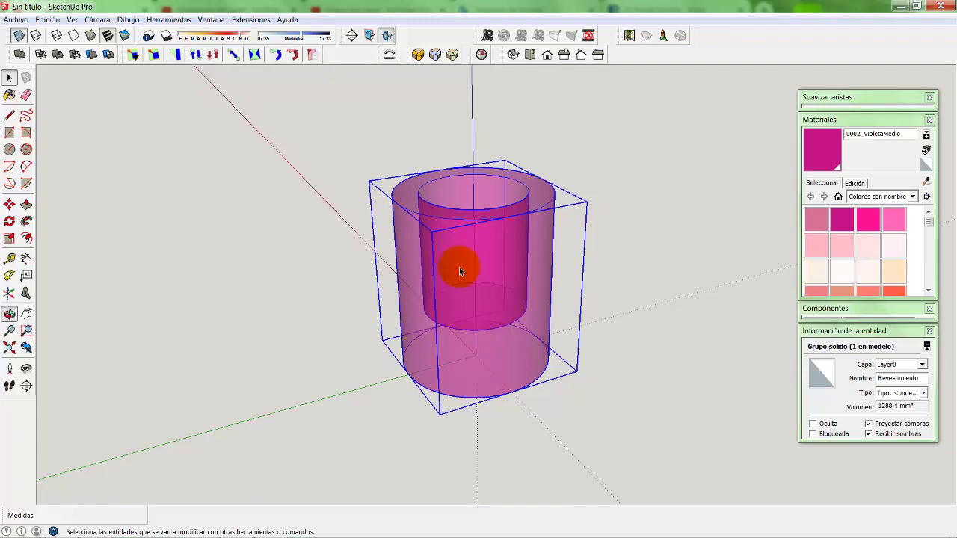
middle_drag(459, 271, 513, 336)
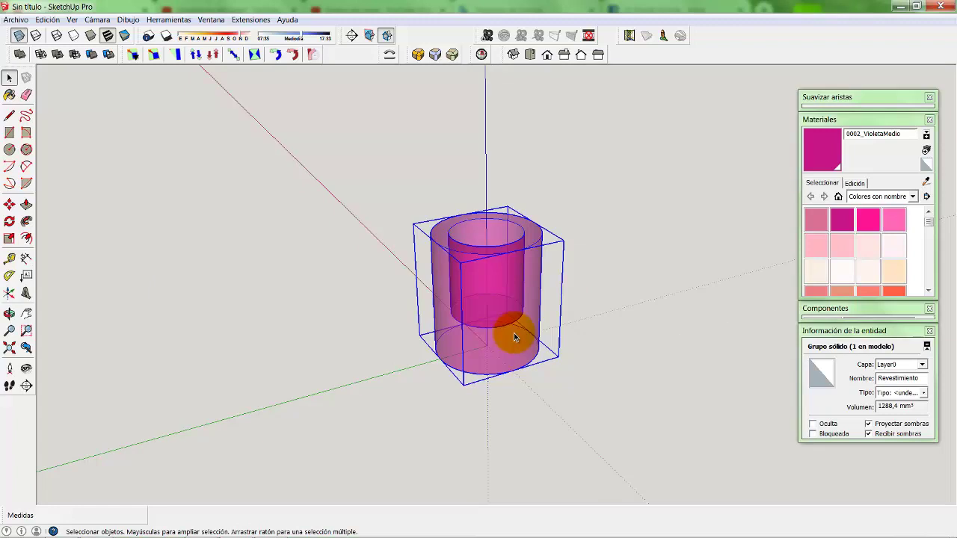
scroll(514, 337, up, 2)
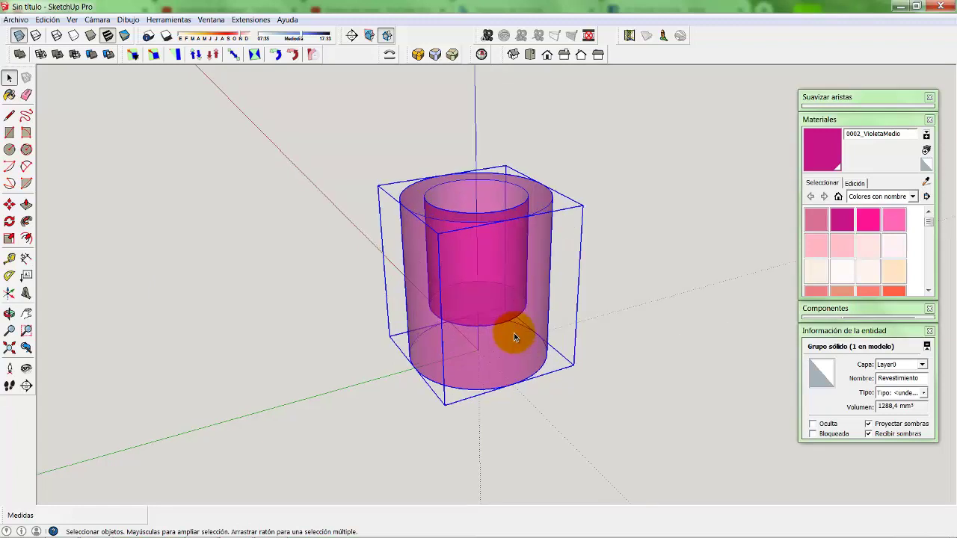